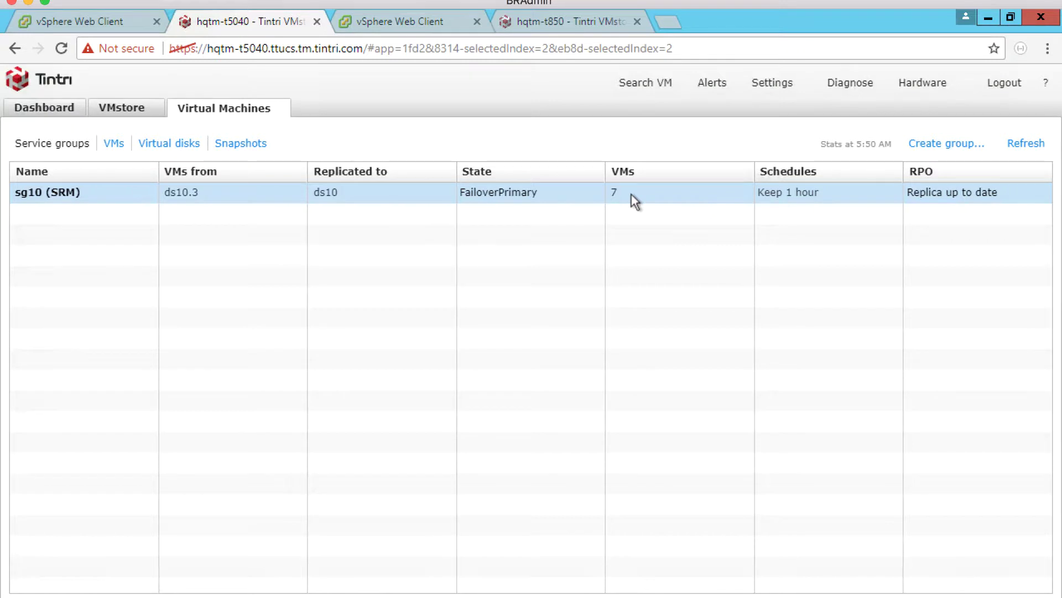
Open service group sg10 for updating and review its name, replication target and destination folder
right_click(633, 194)
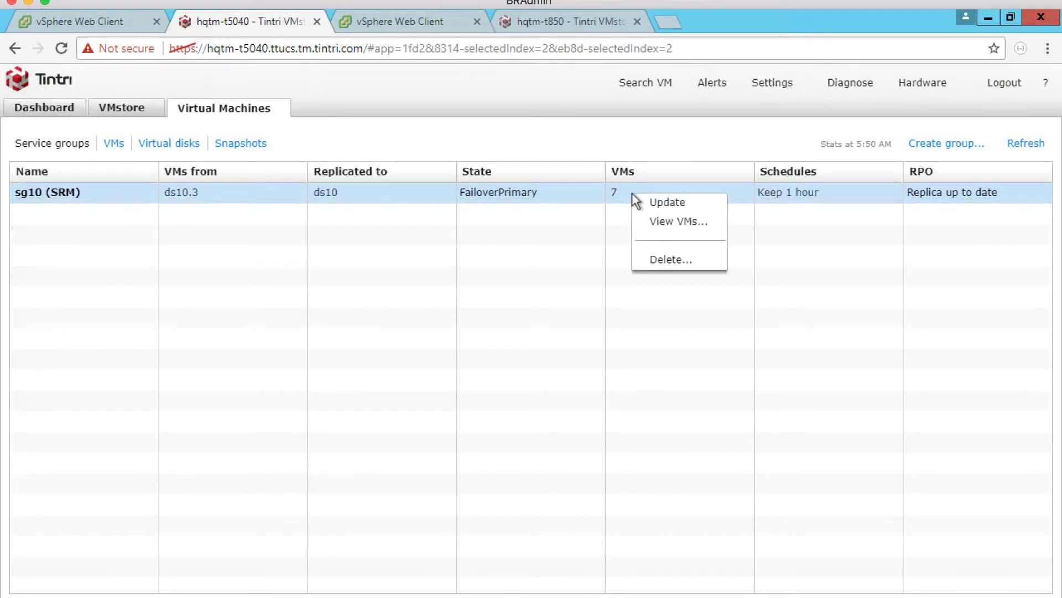
click(646, 201)
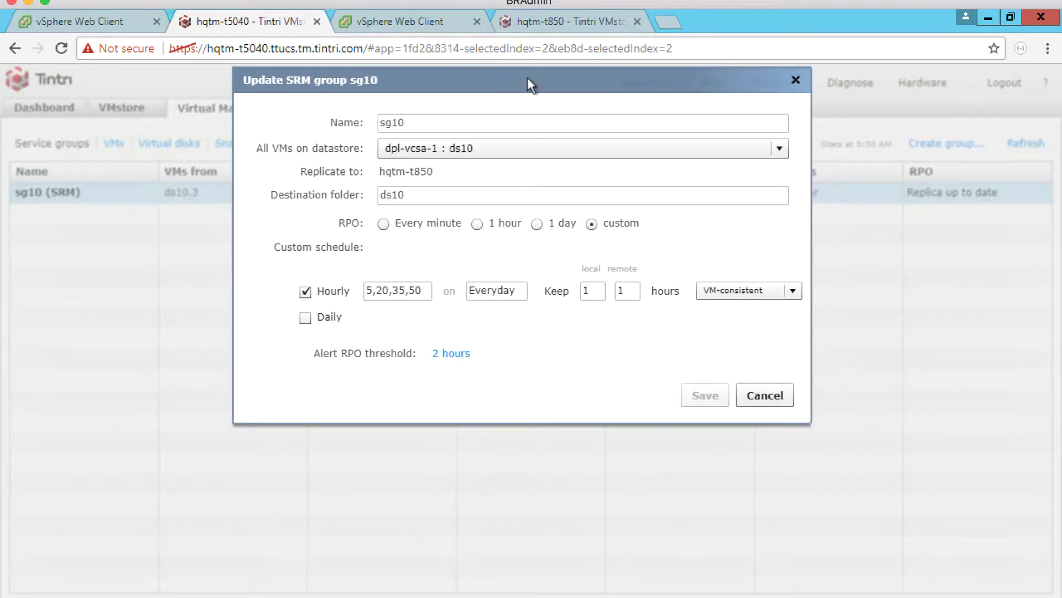
drag(416, 121, 371, 121)
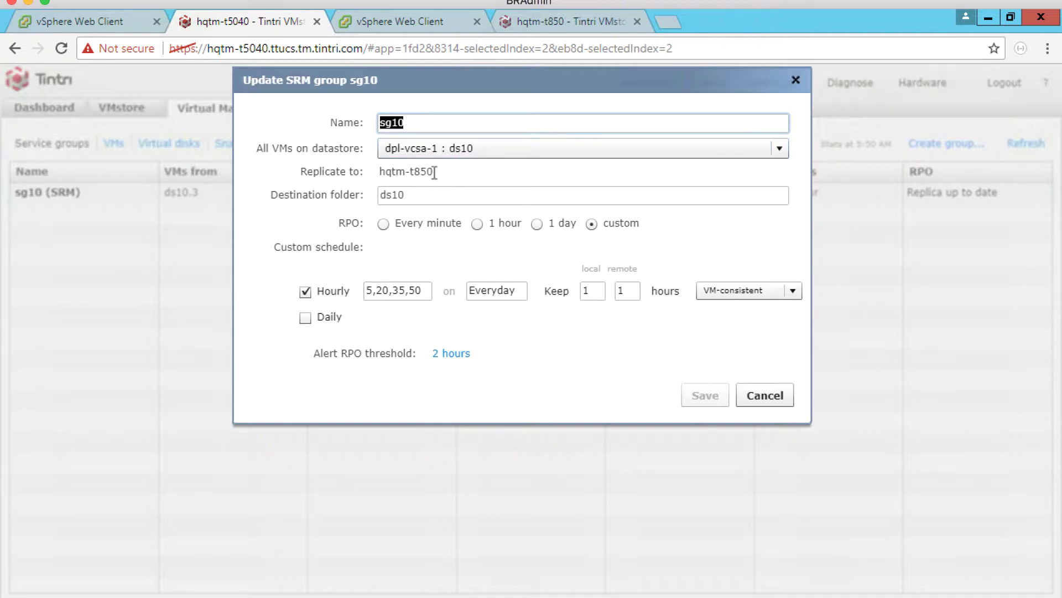
drag(433, 173, 376, 165)
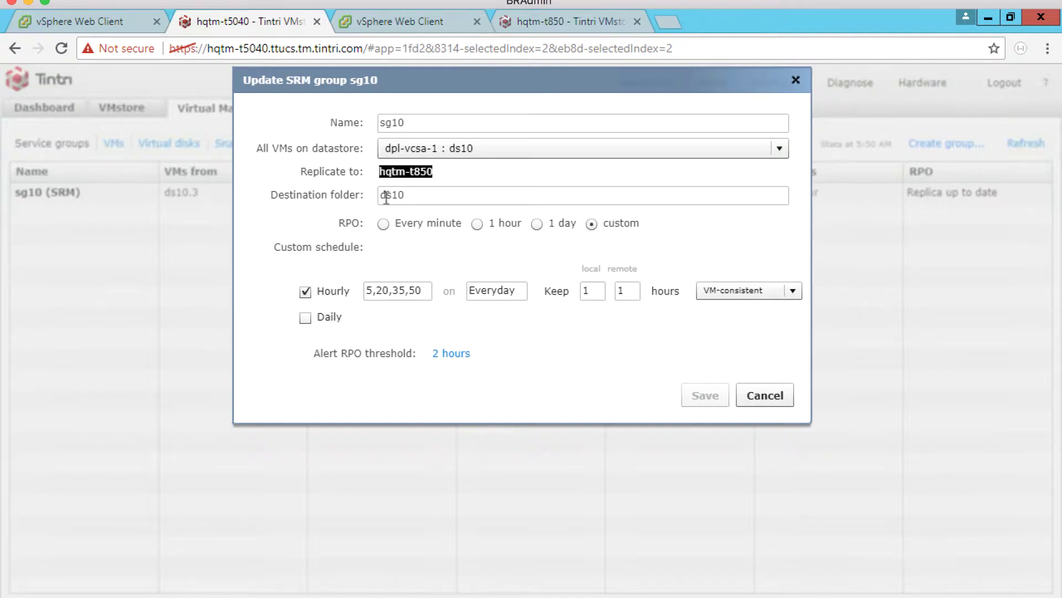
click(409, 197)
drag(406, 197, 377, 196)
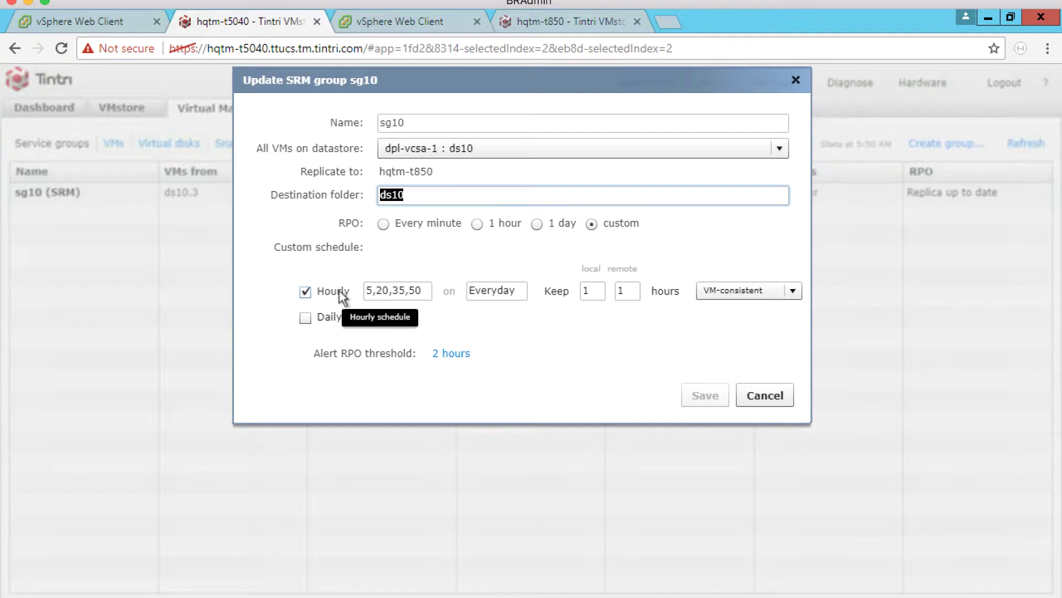
Review sg10's hourly snapshot times, days, local and remote retention and consistency options, and close the settings without saving
click(397, 293)
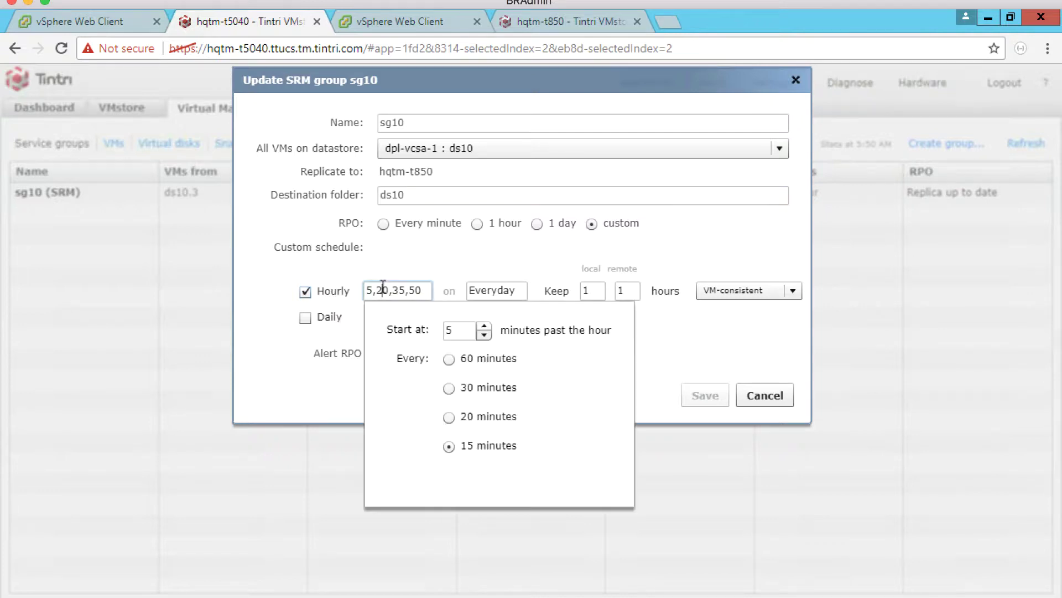
click(456, 331)
double_click(456, 331)
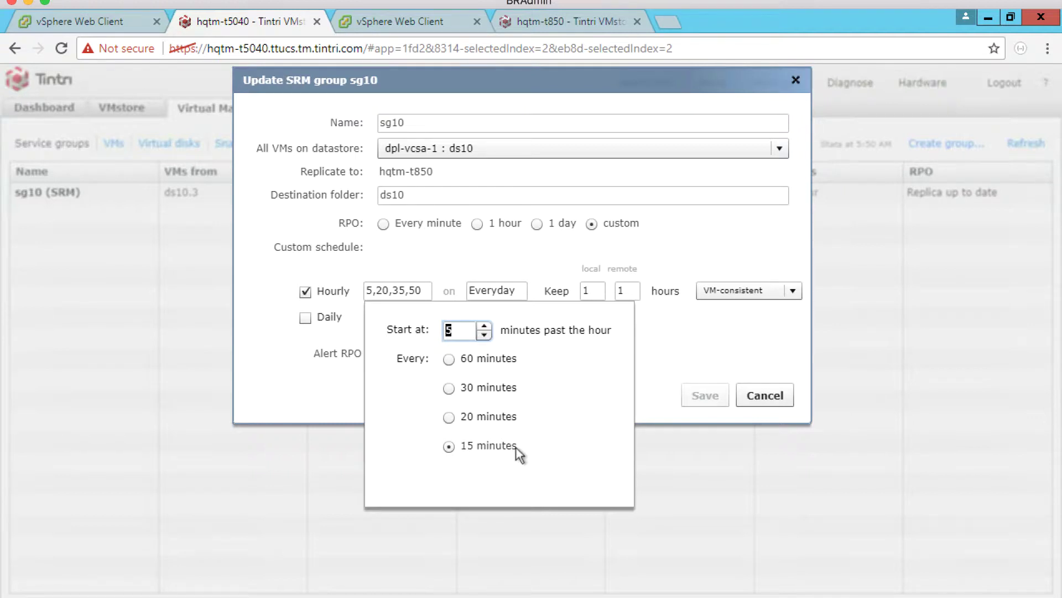
click(507, 292)
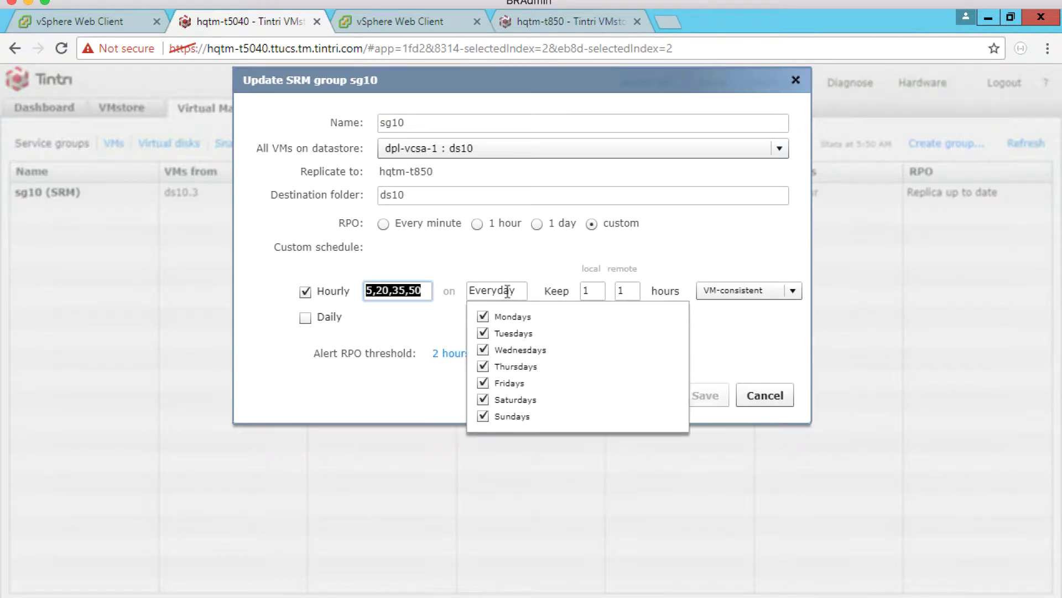
click(589, 291)
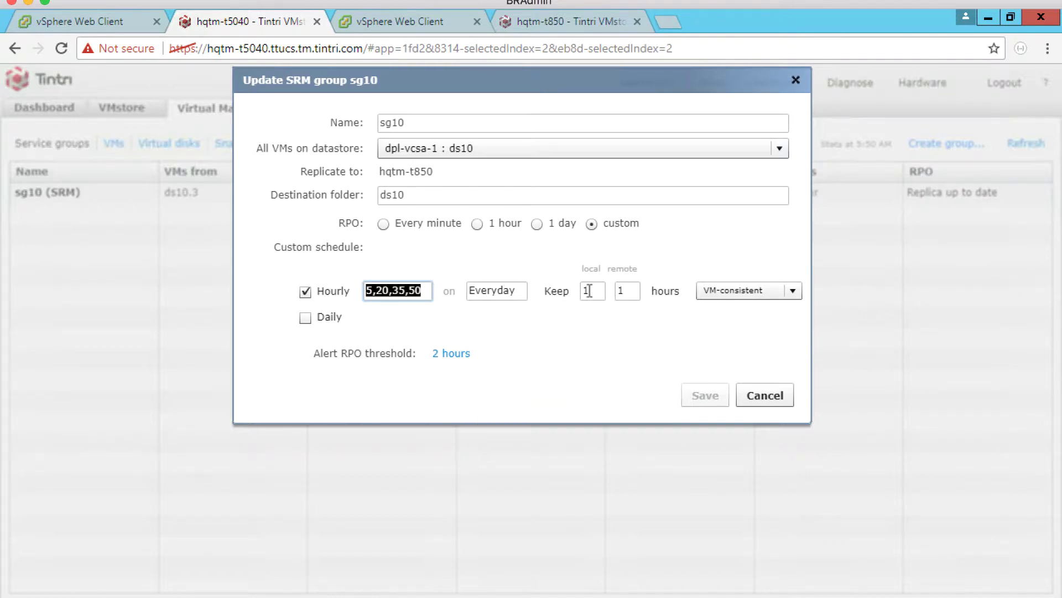
click(590, 291)
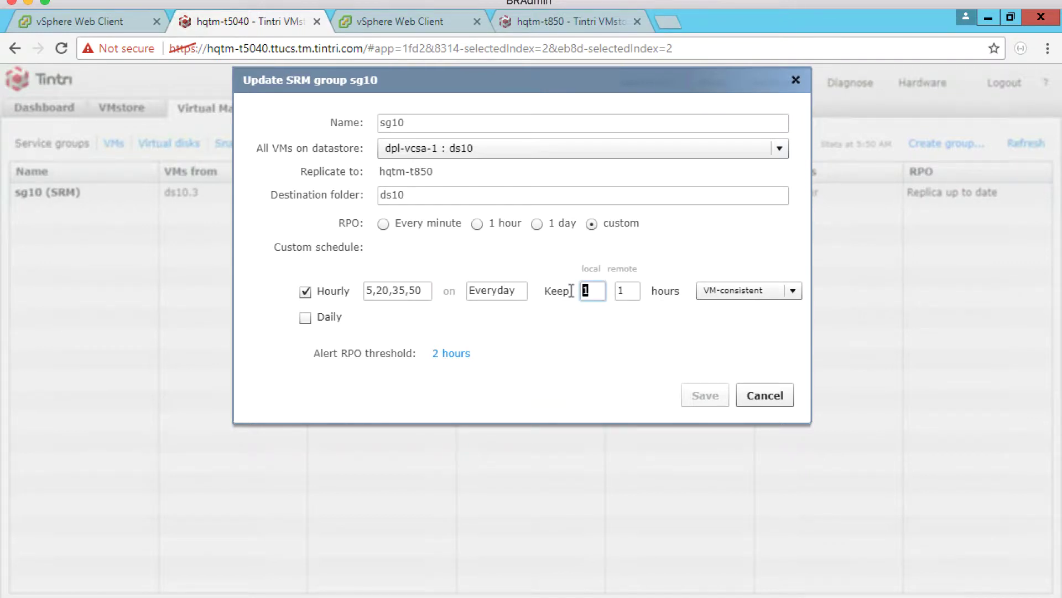
click(618, 291)
double_click(618, 291)
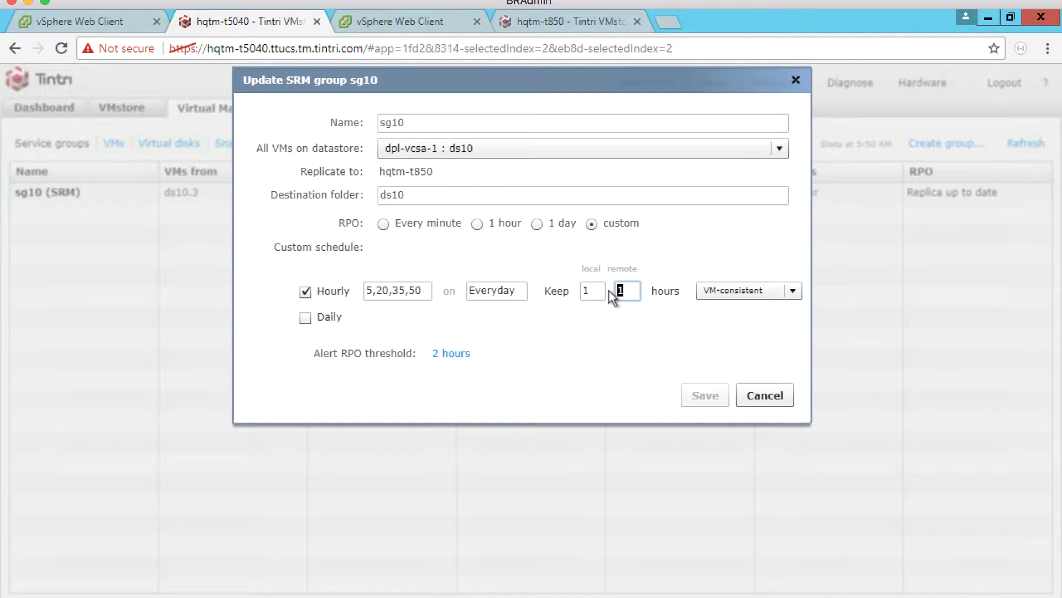
click(792, 292)
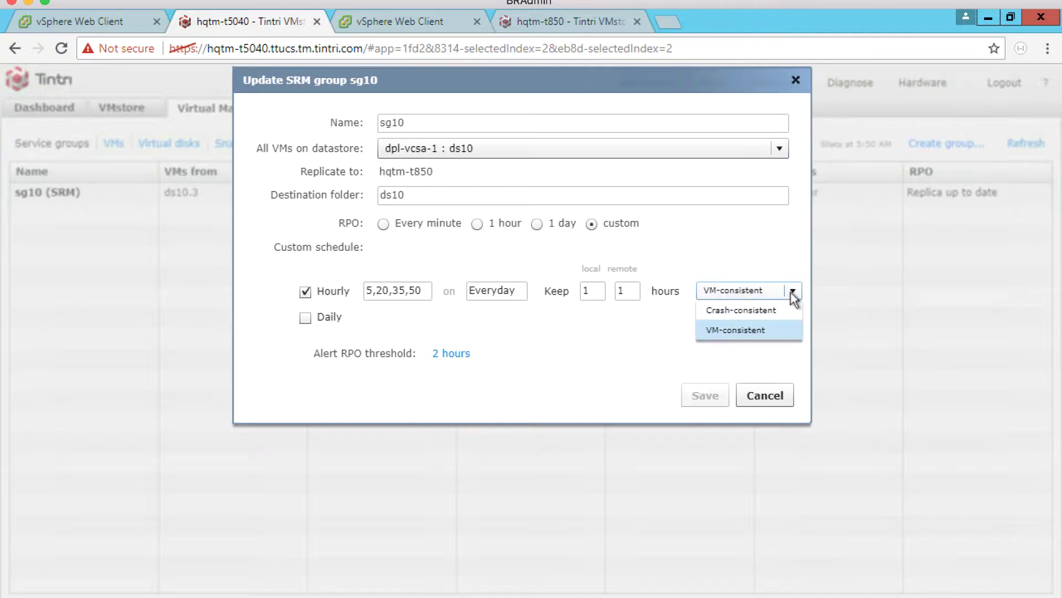
click(791, 292)
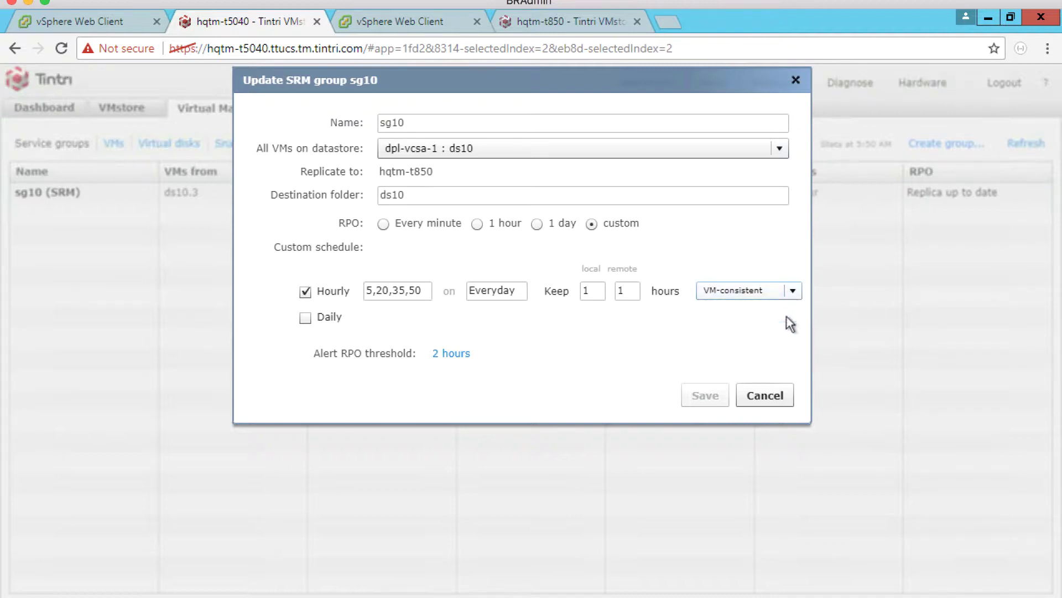
click(766, 396)
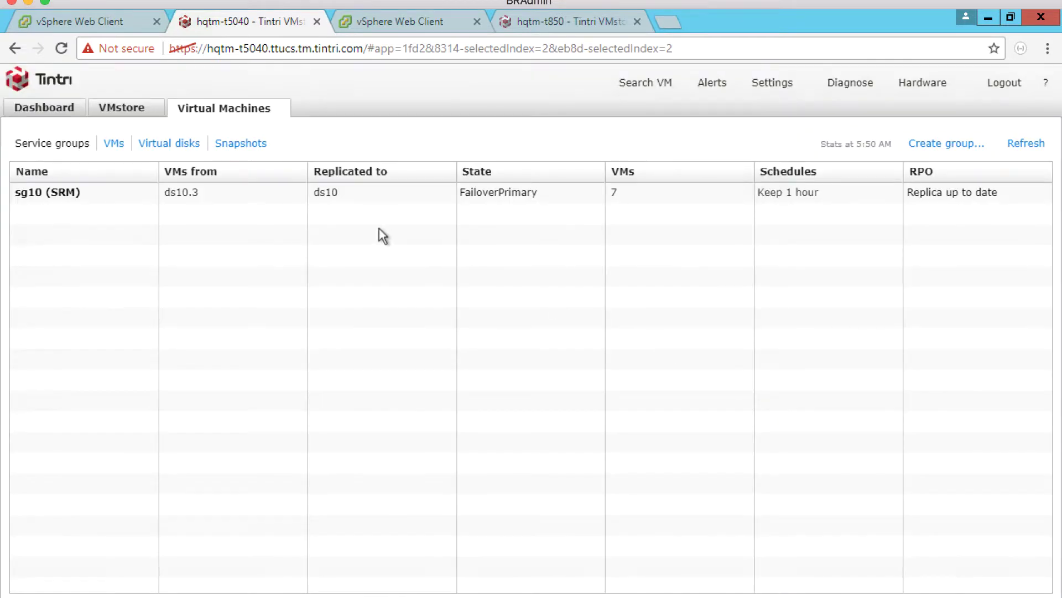
List the virtual machines on the hqtm-t5040 VMstore and check the service group membership of DPL-VM-20 and DPL-VM-30
click(114, 143)
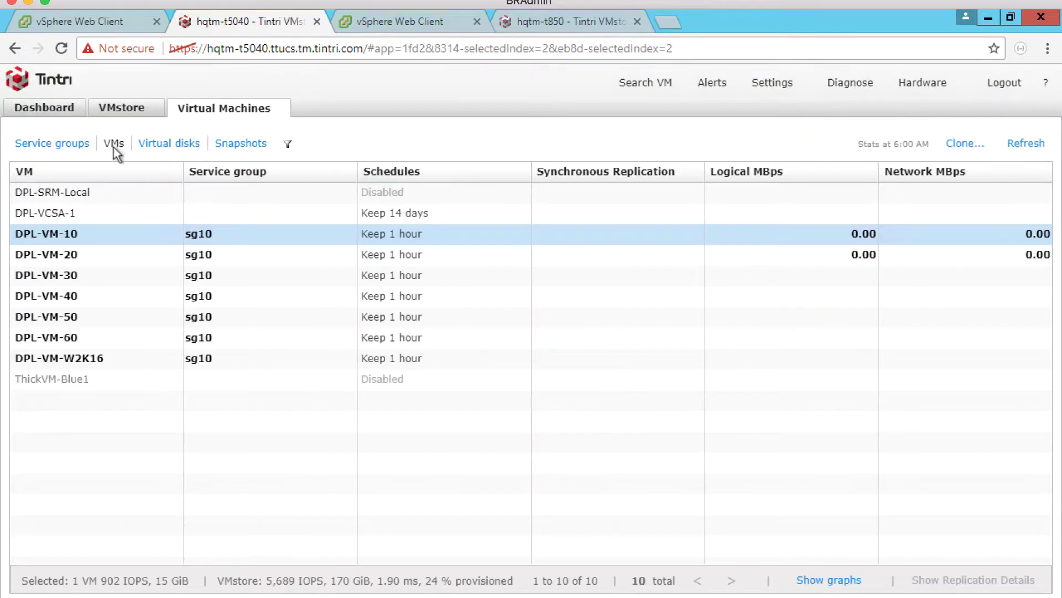
click(138, 254)
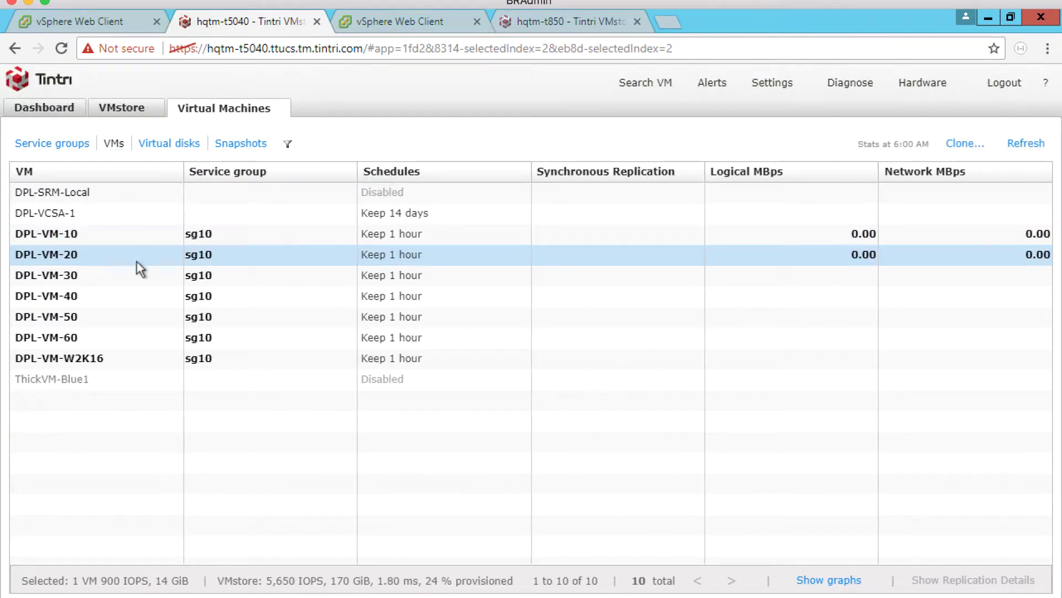
click(138, 274)
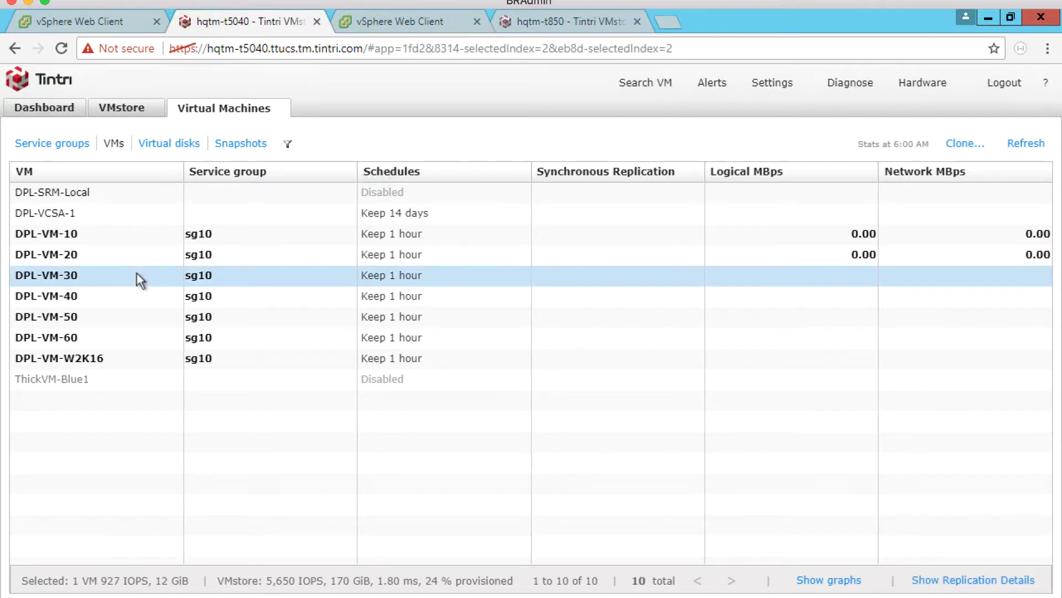
Switch to the hqtm-t850 VMstore and inspect its sg10 service group and the replicated and placeholder entries for DPL-VM-10
click(532, 21)
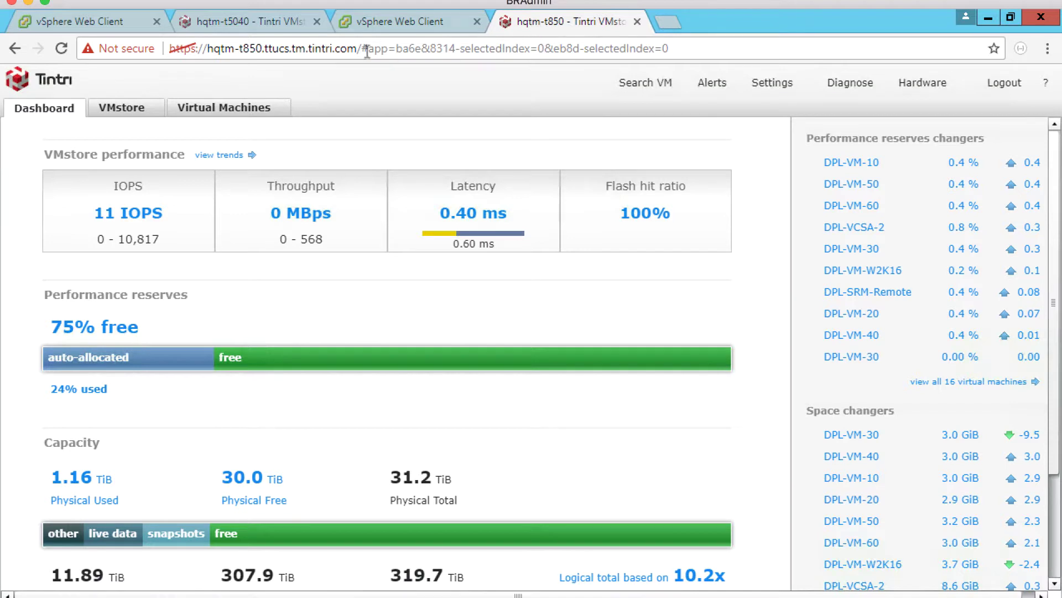
click(241, 107)
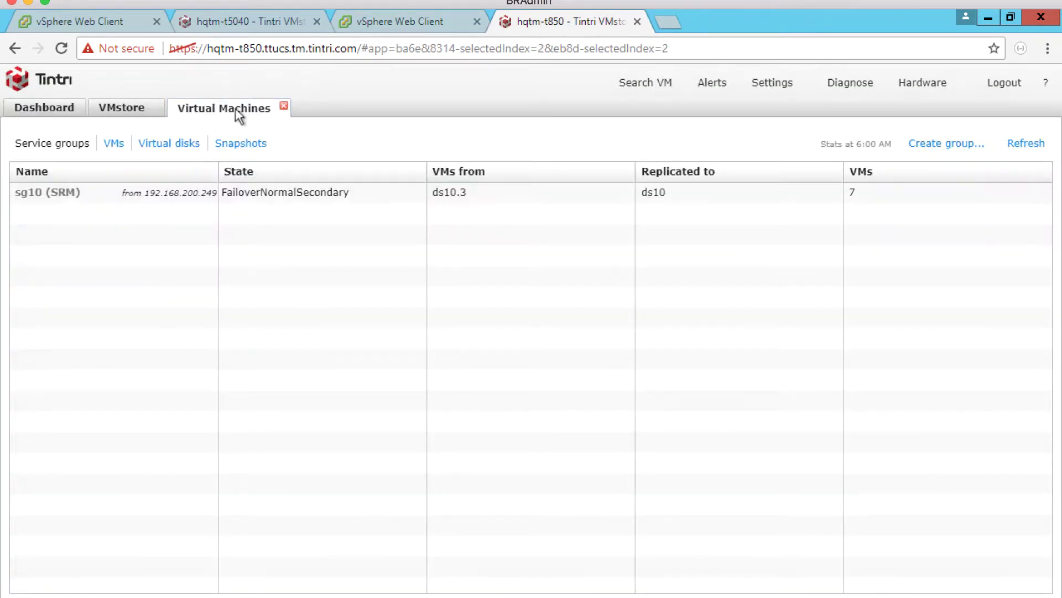
click(108, 192)
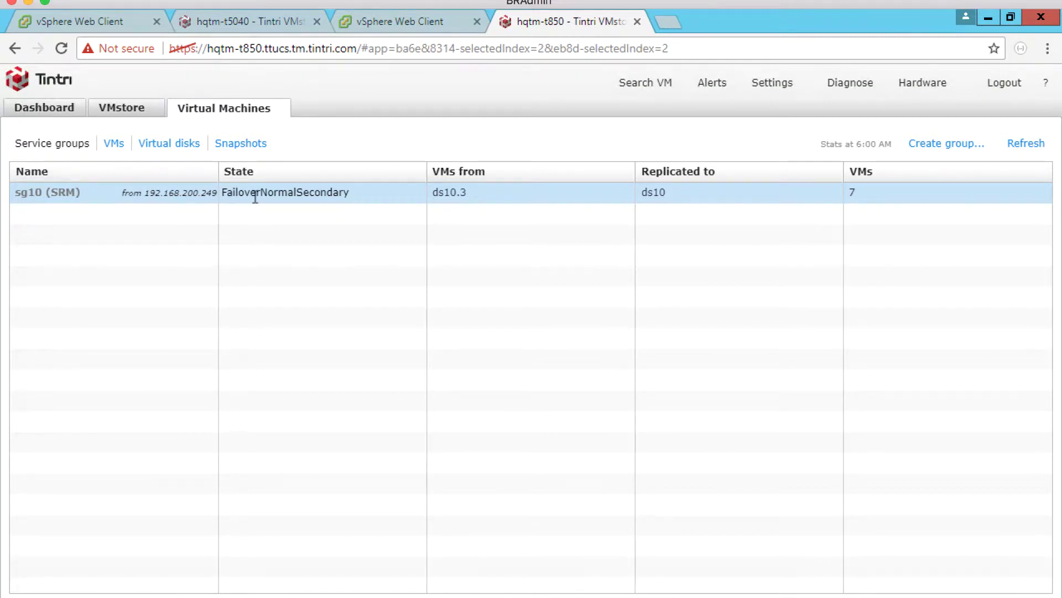
click(114, 145)
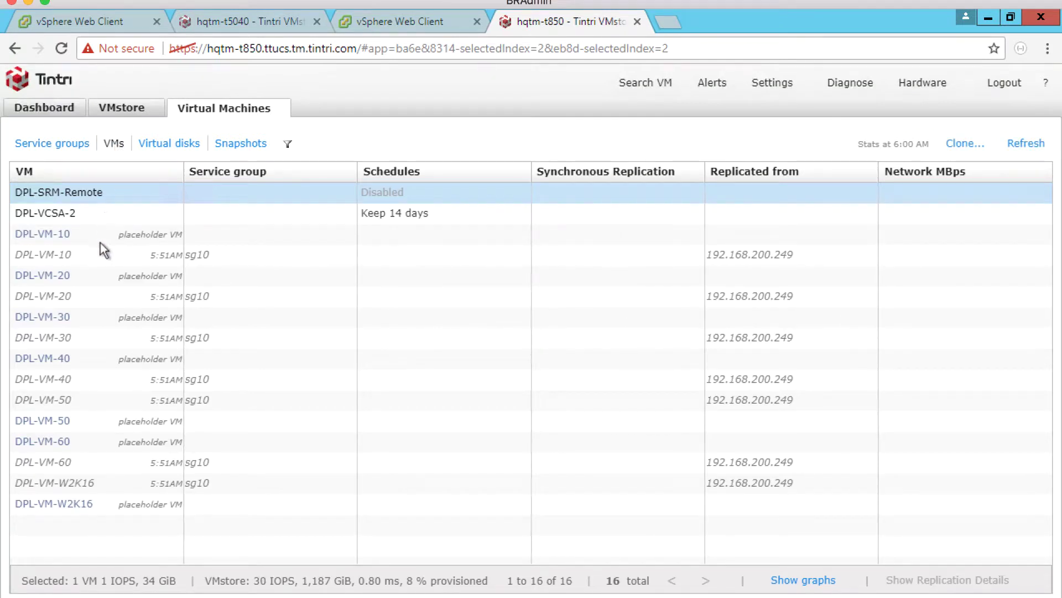
mouse_move(66, 253)
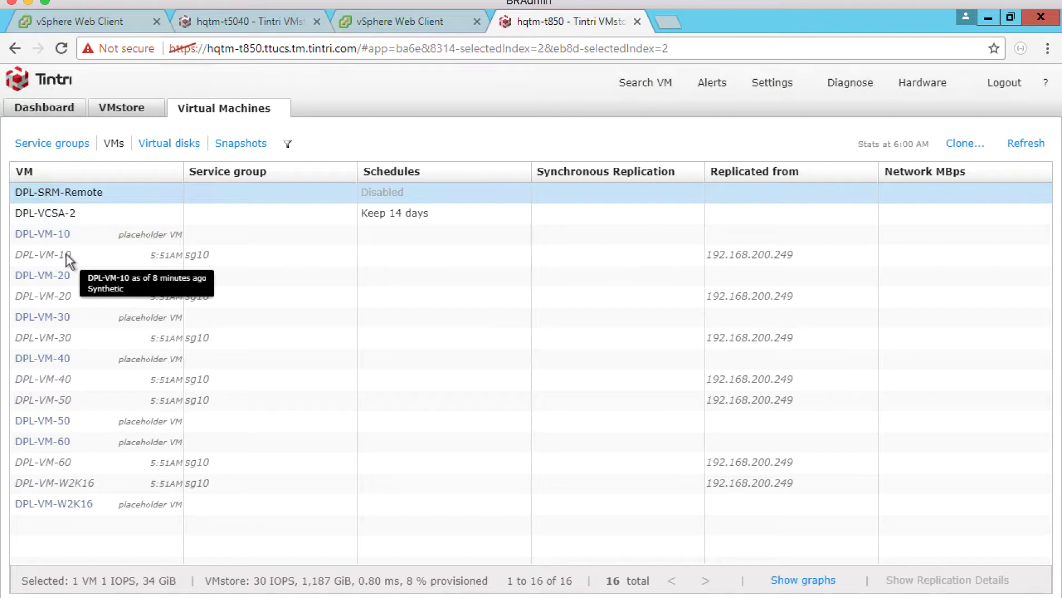
click(90, 232)
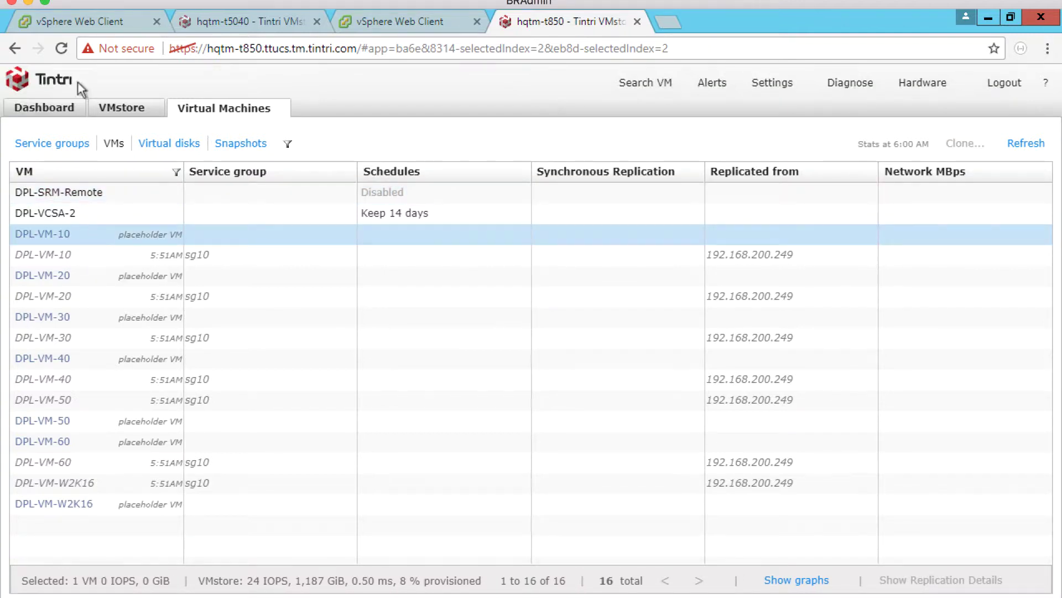
Switch to the dpl-vcsa-1 vSphere Web Client and examine the sg10 device in Site Recovery's dpl-vcsa-1-t5040 array pair
click(75, 21)
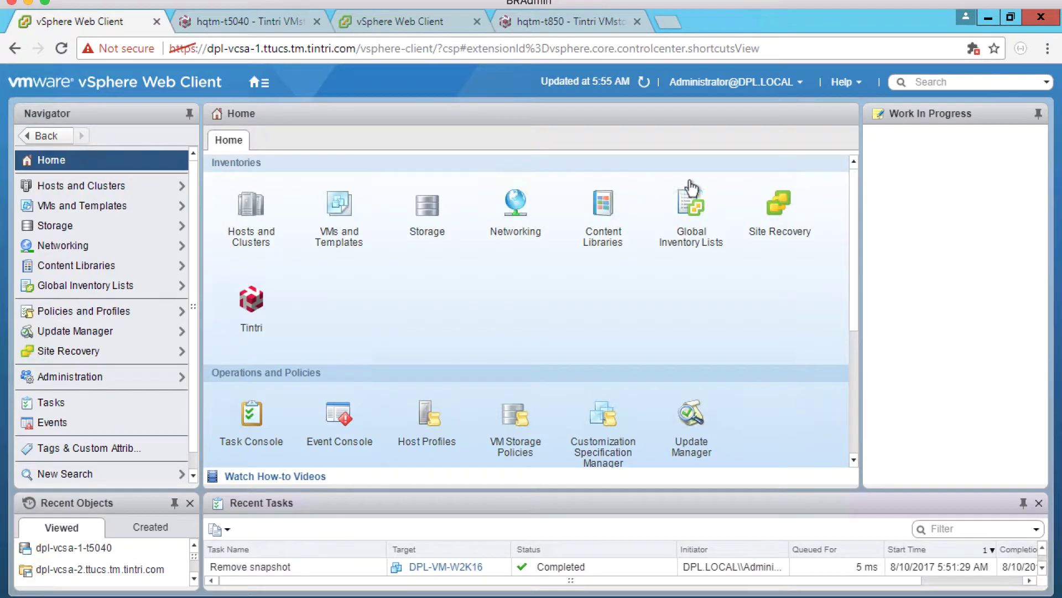
click(777, 208)
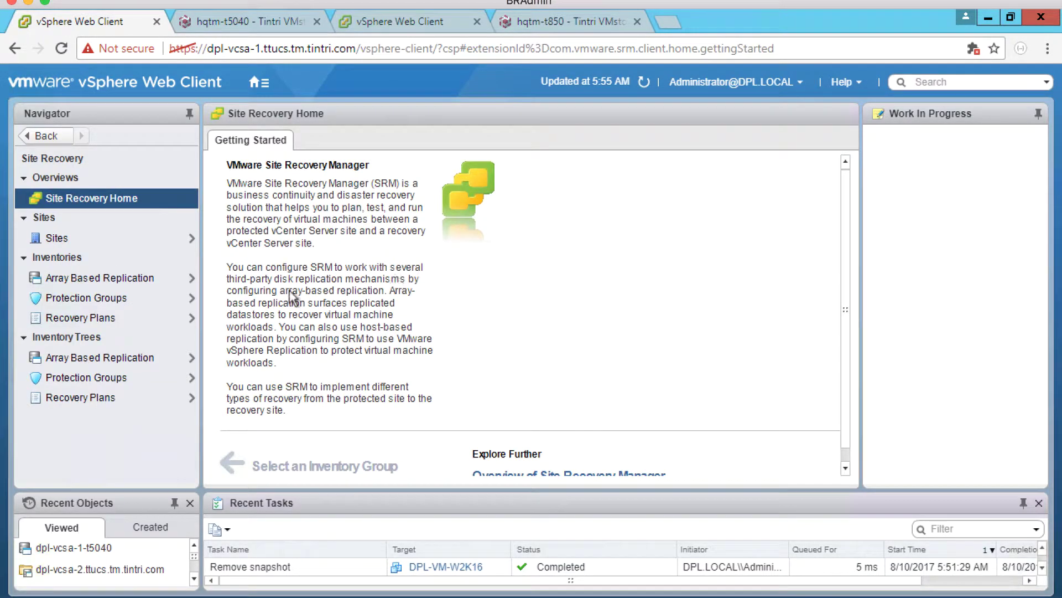
click(139, 357)
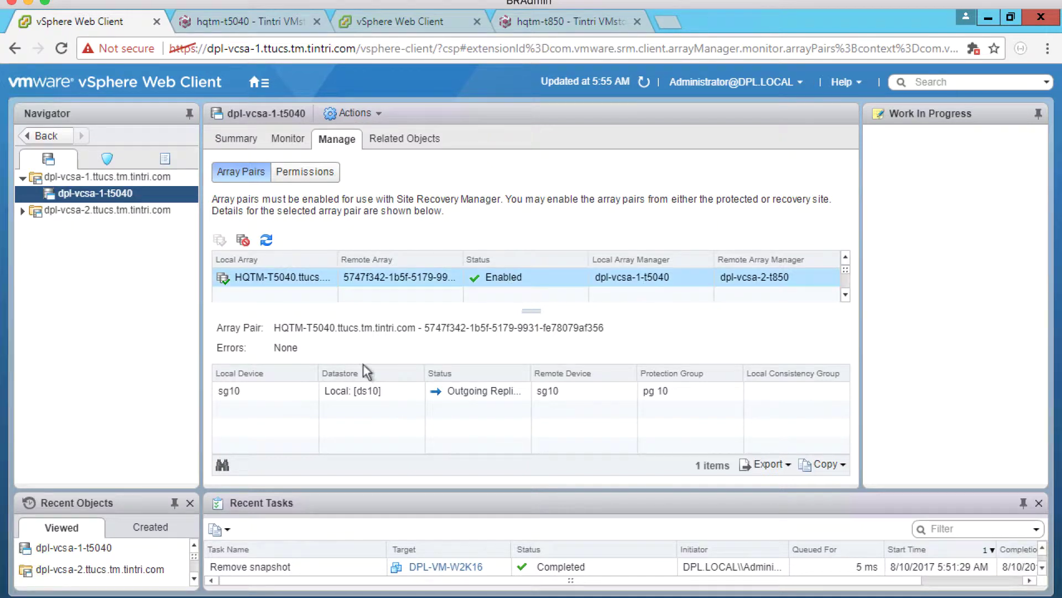
click(288, 391)
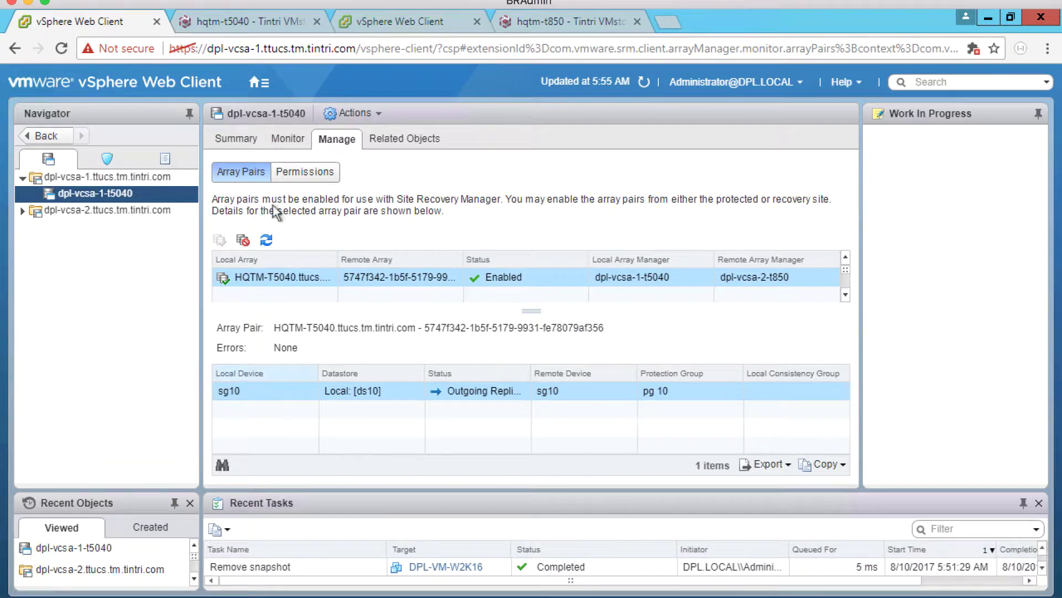
Open the Site Recovery plan rp10 and view the virtual machines related to it
click(260, 83)
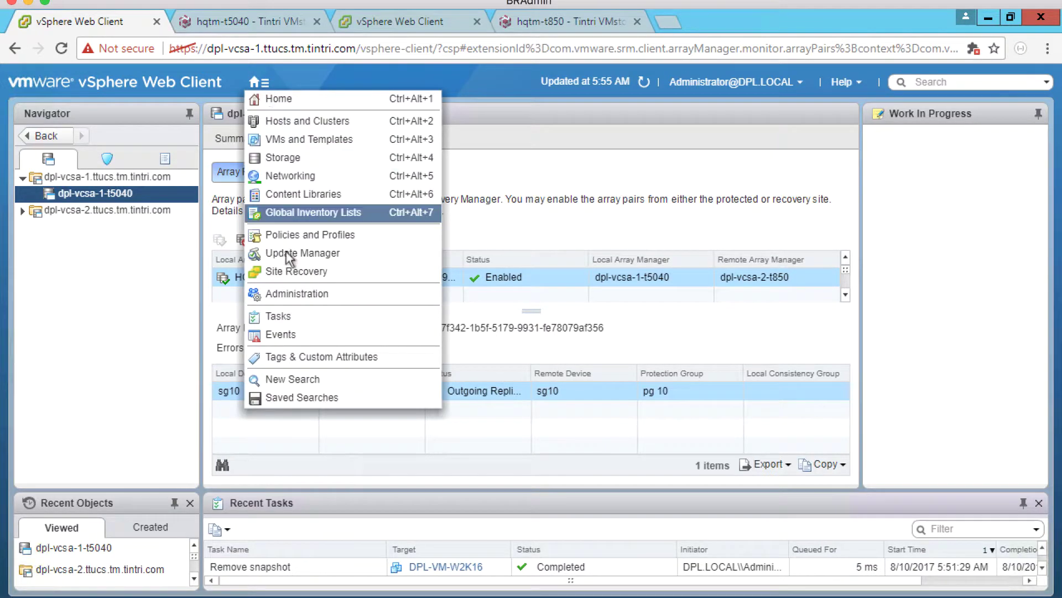
click(288, 271)
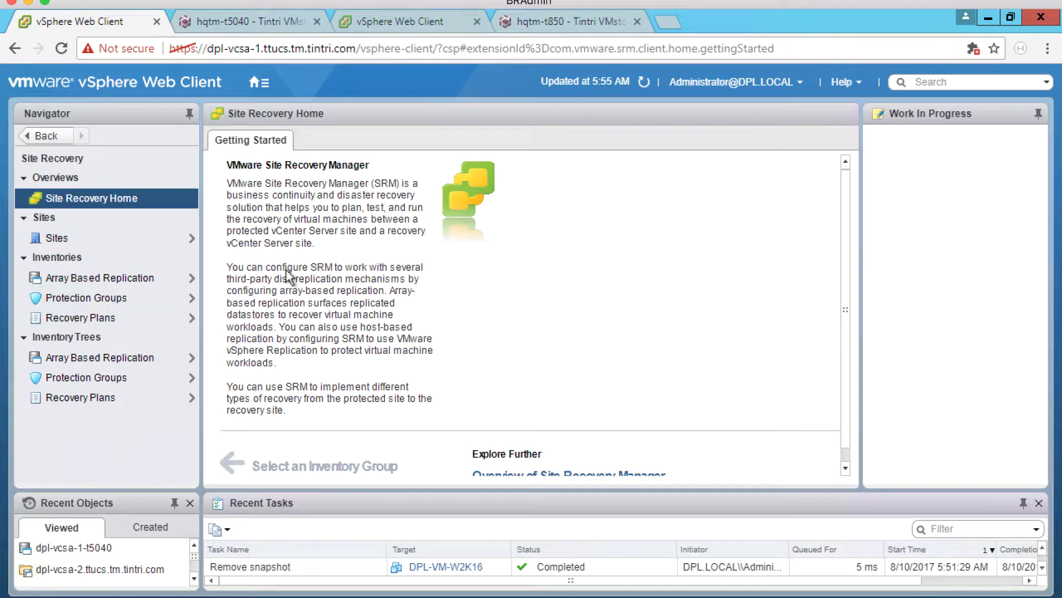
click(138, 325)
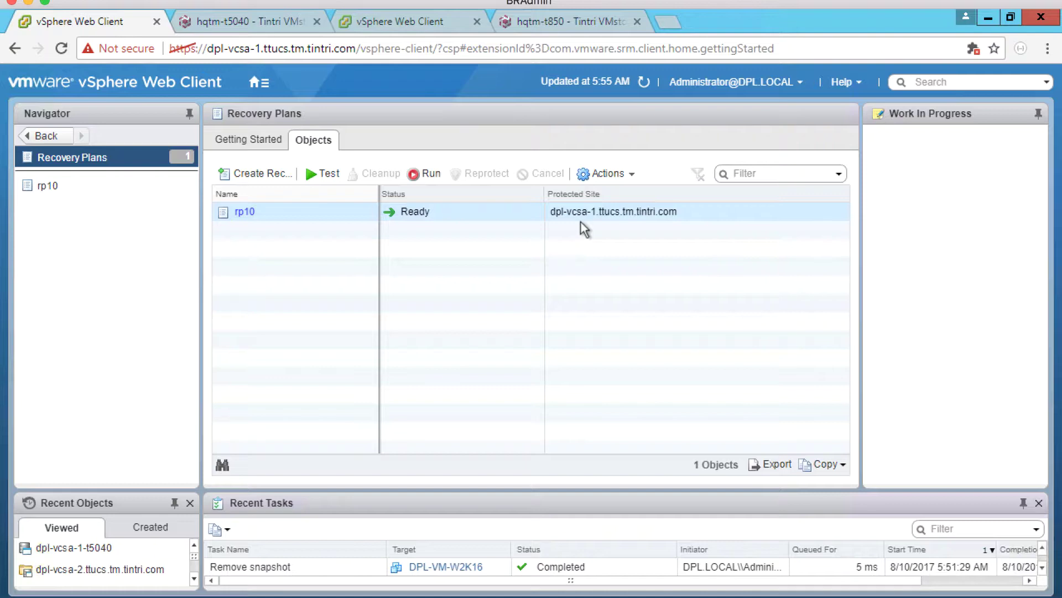
click(245, 211)
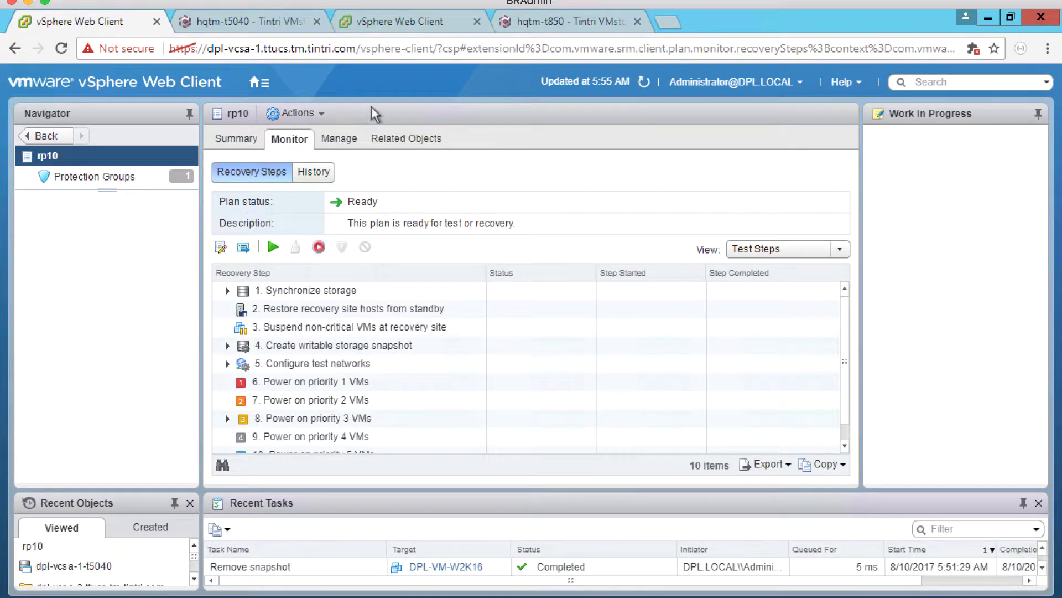
click(411, 138)
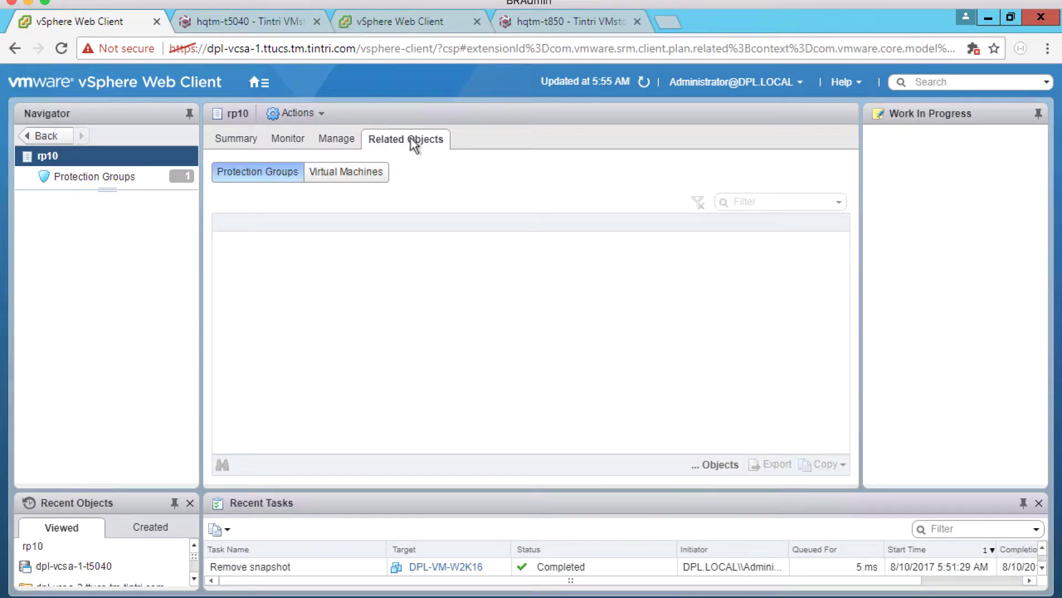
click(354, 175)
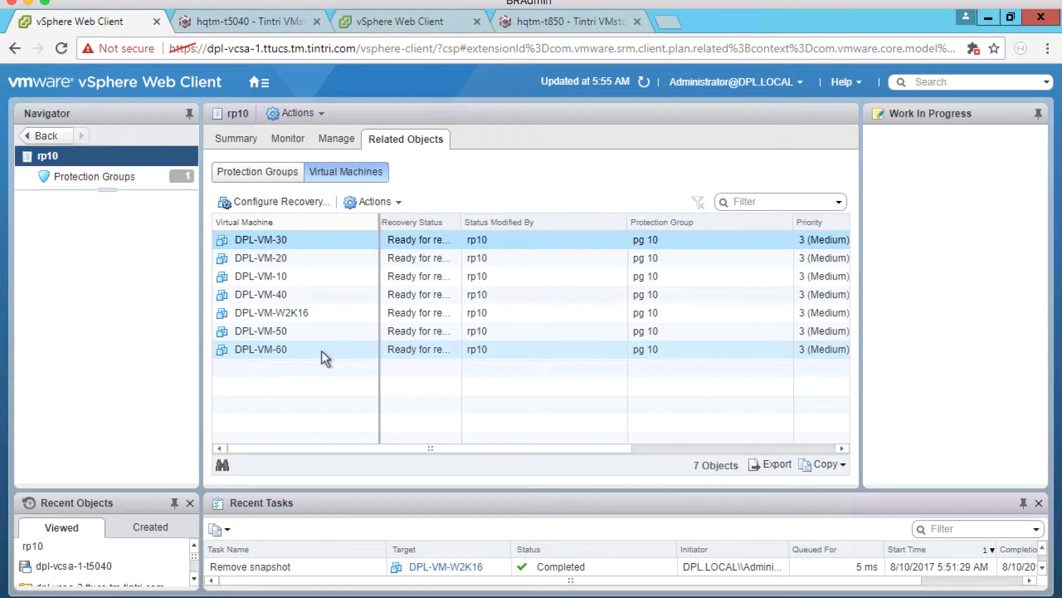
Run recovery plan rp10 as a planned migration, acknowledging the permanent changes, and inspect protection group pg 10 under the Pre-synchronize storage step
click(284, 138)
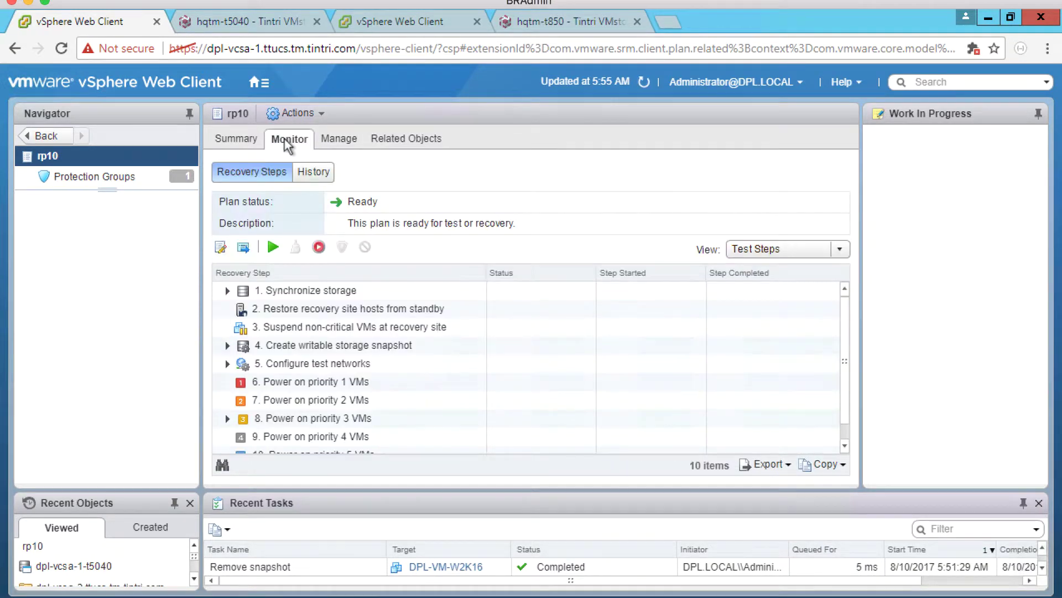
click(319, 248)
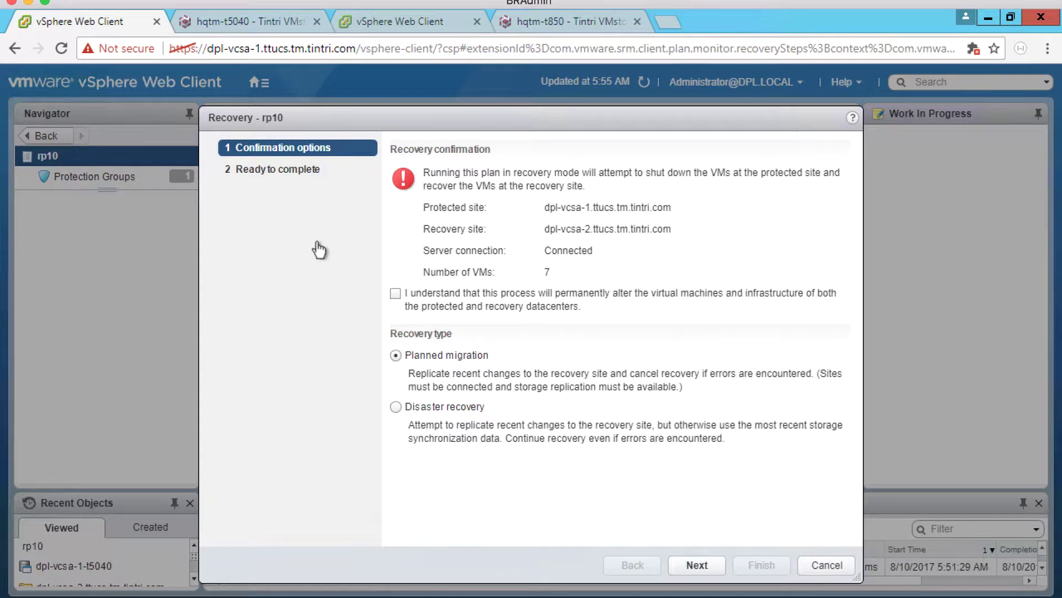
click(396, 295)
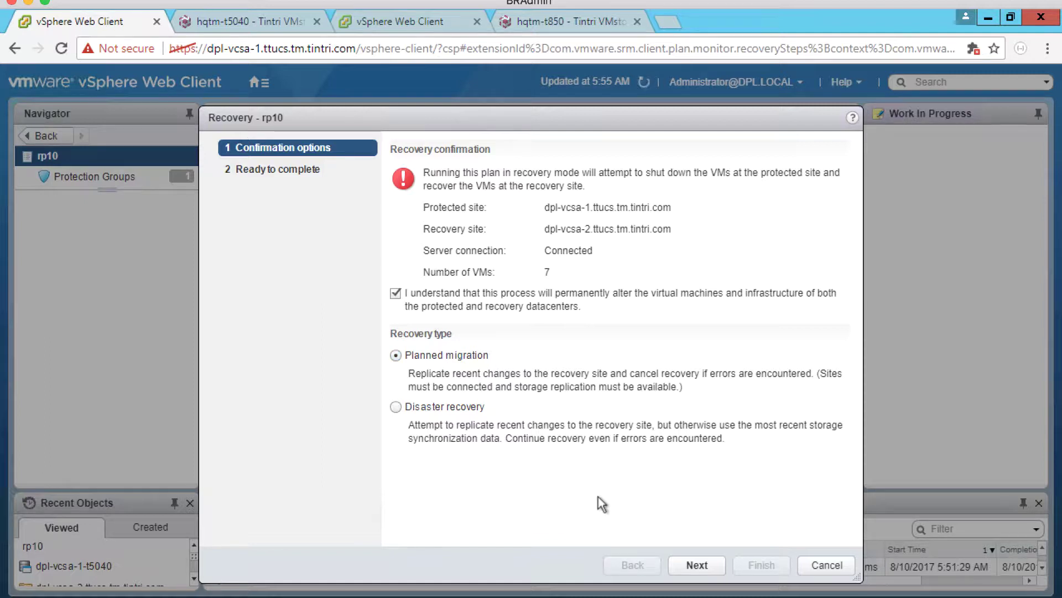
click(694, 566)
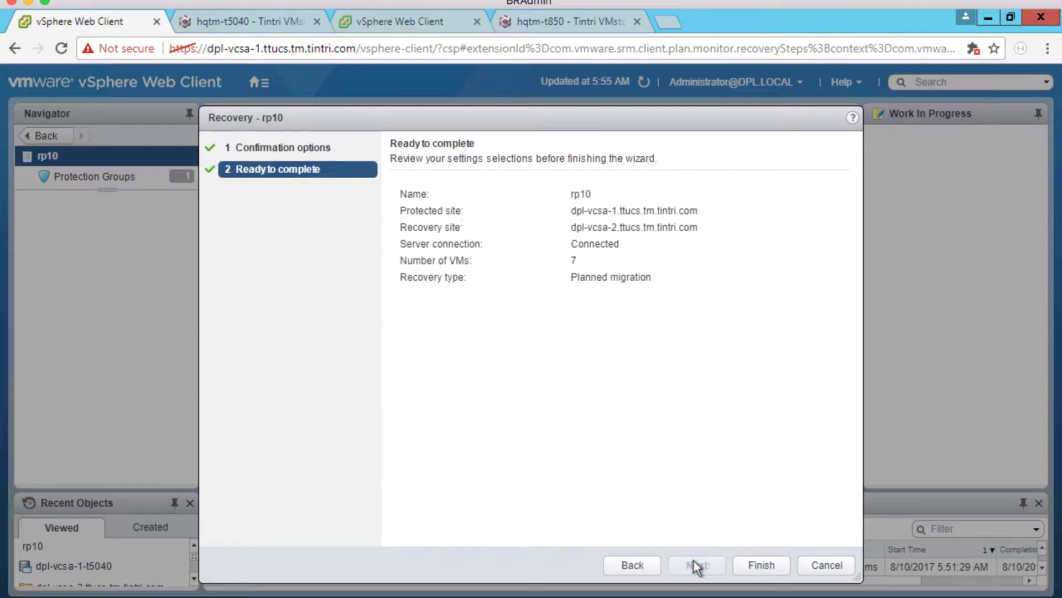
click(756, 570)
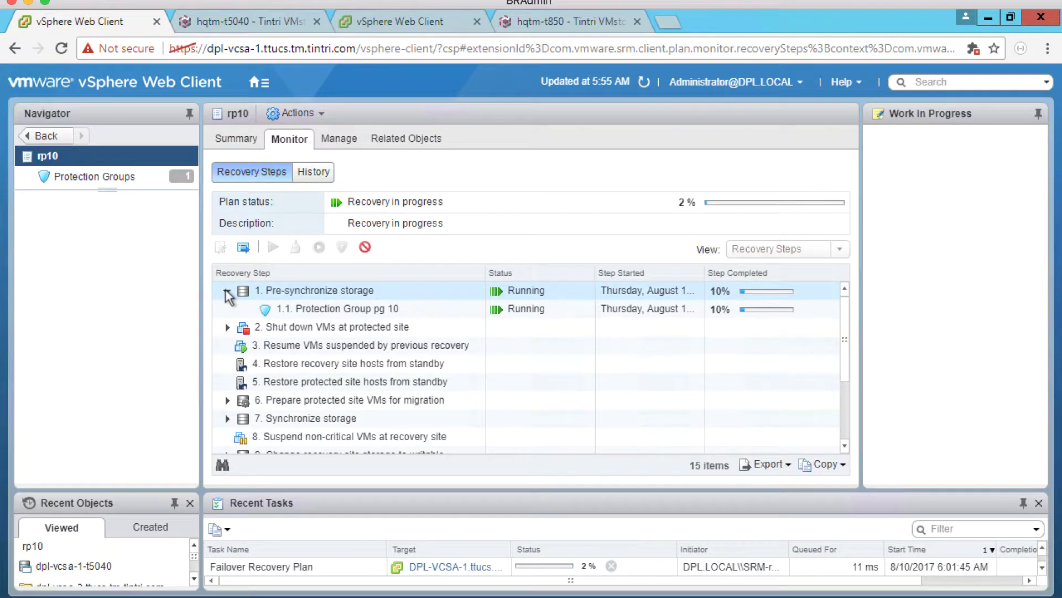
click(279, 310)
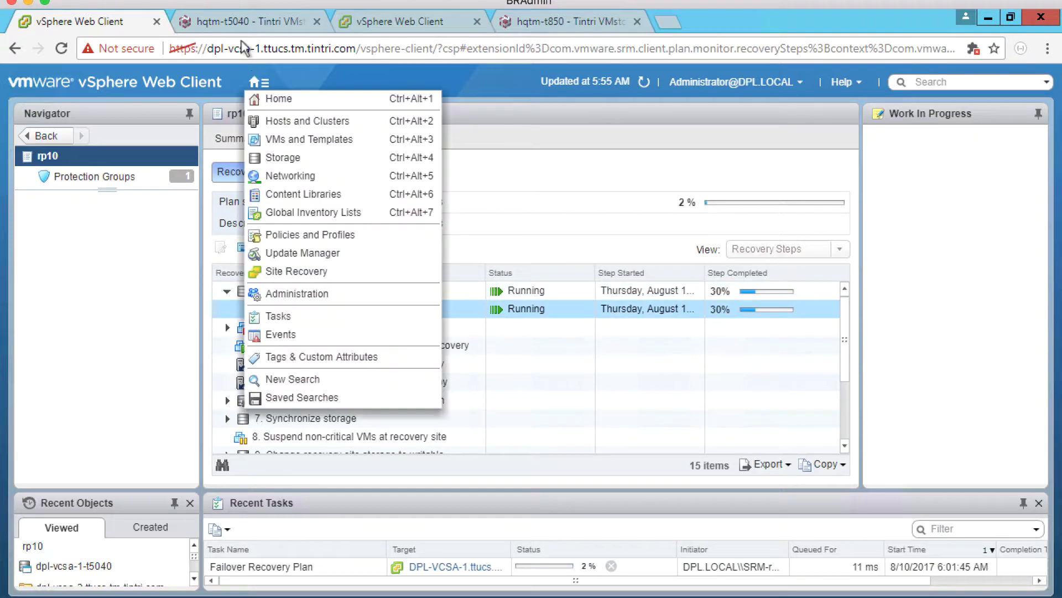
Switch to the hqtm-t5040 VMstore, list its snapshots newest first, refresh the list and check the latest DPL-VM-W2K16 snapshot
click(230, 26)
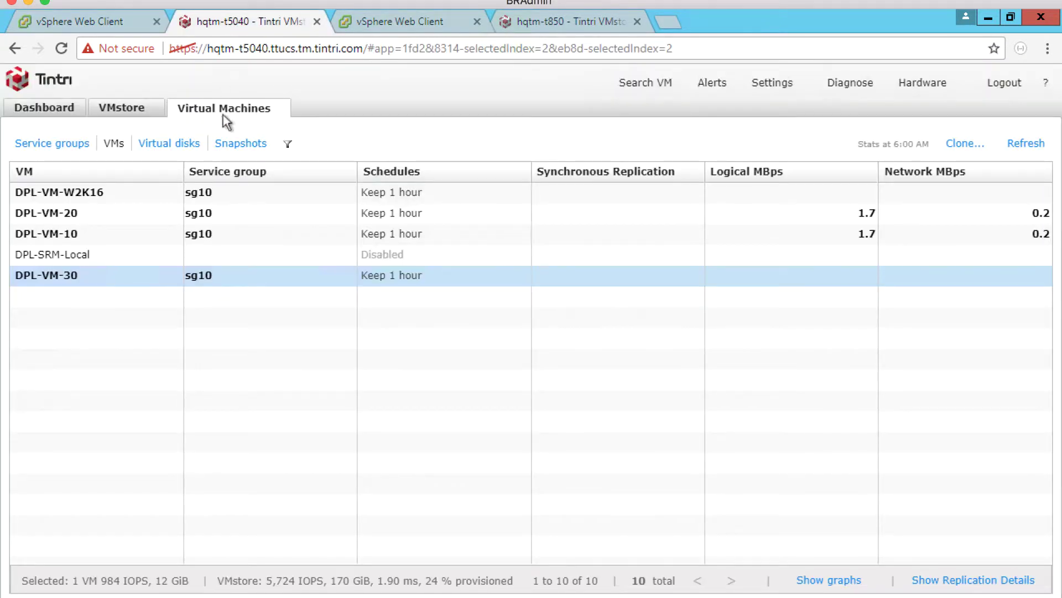
click(237, 149)
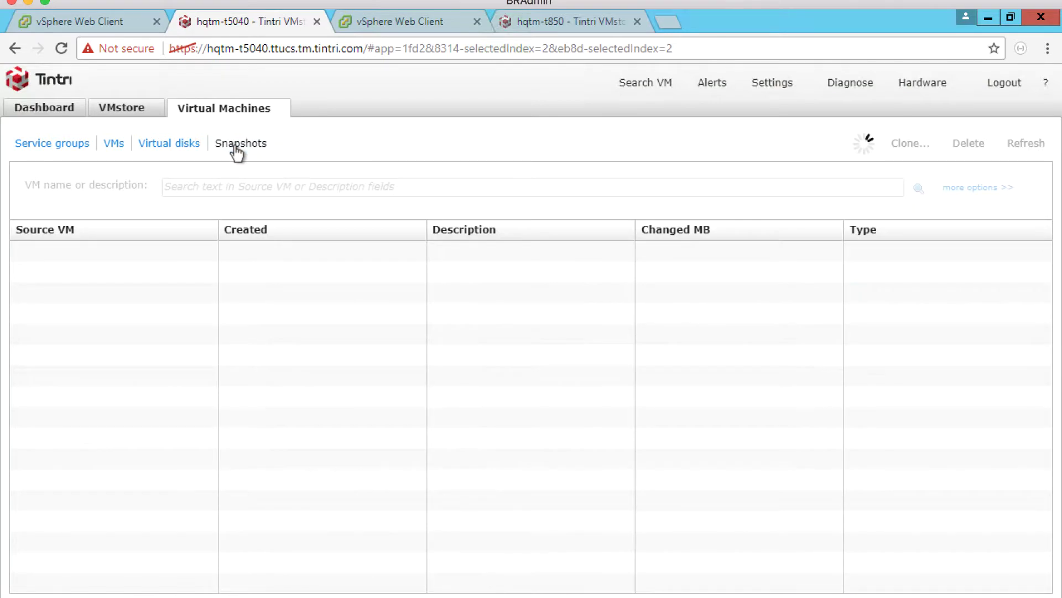
click(344, 237)
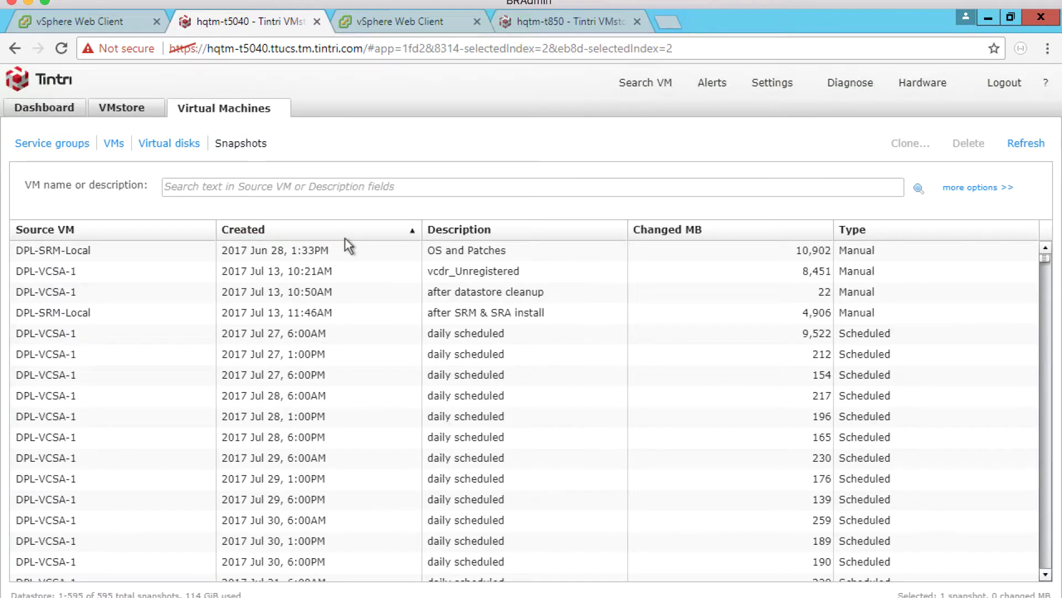
click(344, 238)
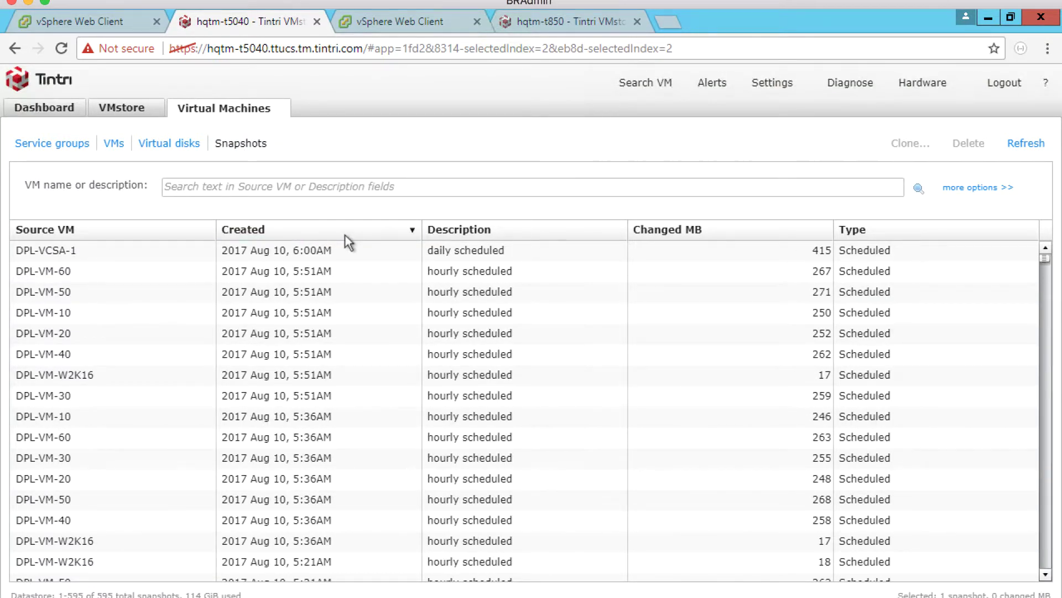
click(344, 235)
click(344, 234)
click(344, 234)
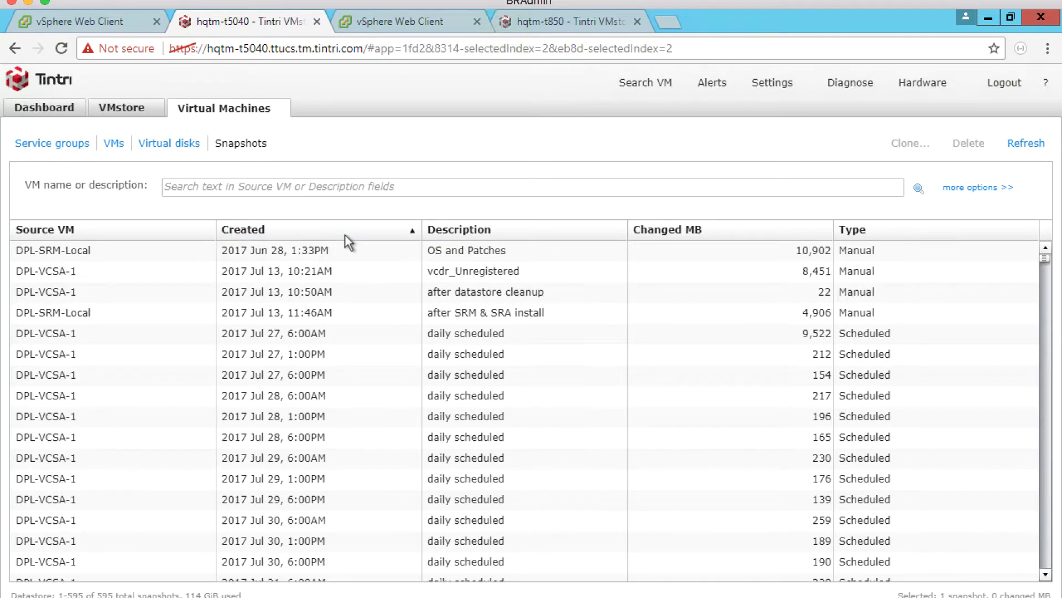
click(345, 234)
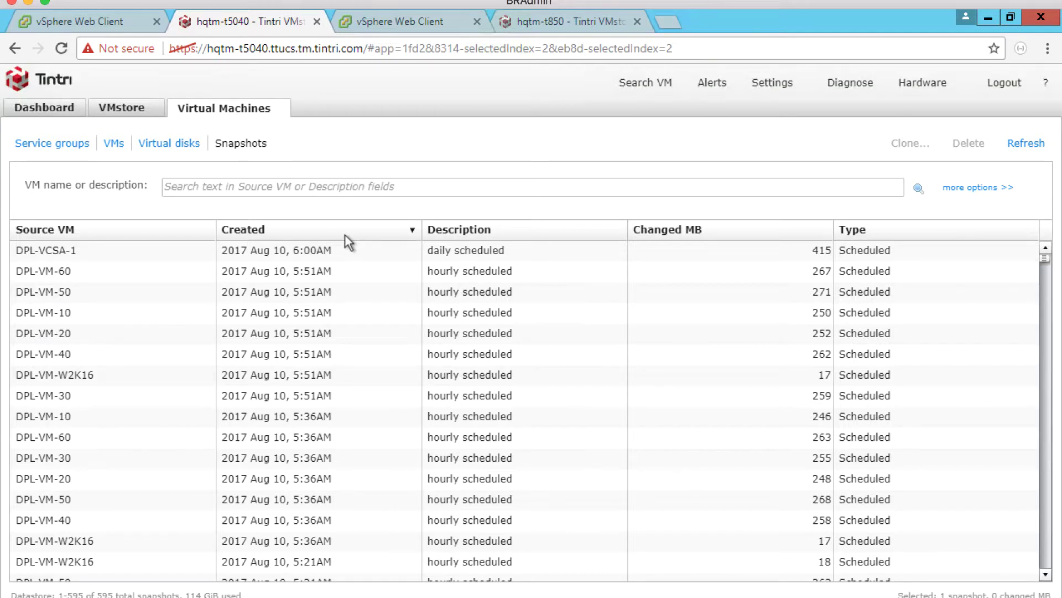
click(1025, 145)
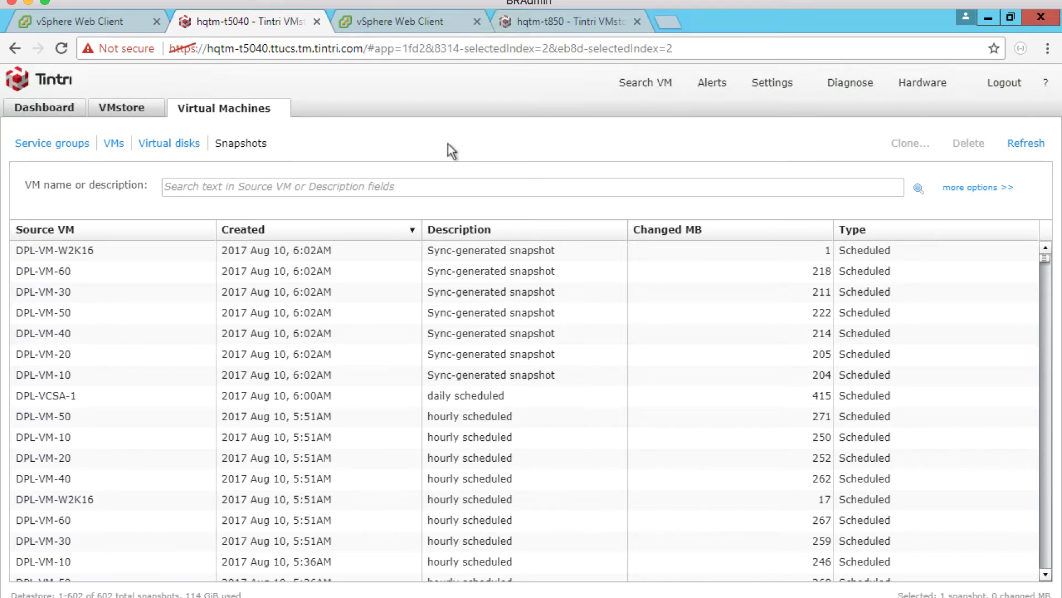
click(354, 254)
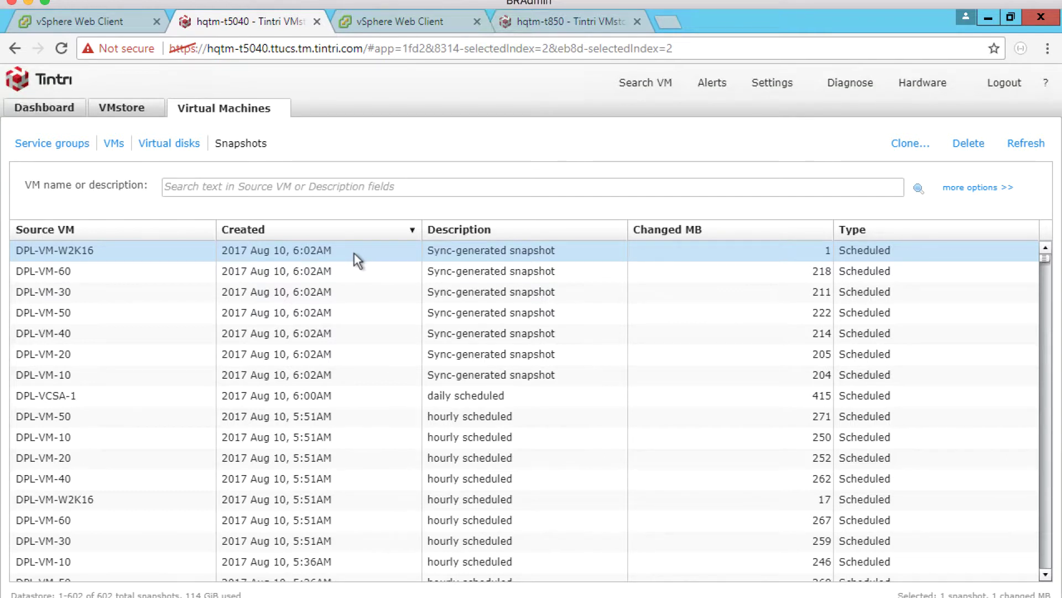
Compare the outgoing Replication MBps chart on hqtm-t5040 with the incoming replication chart on hqtm-t850
click(138, 113)
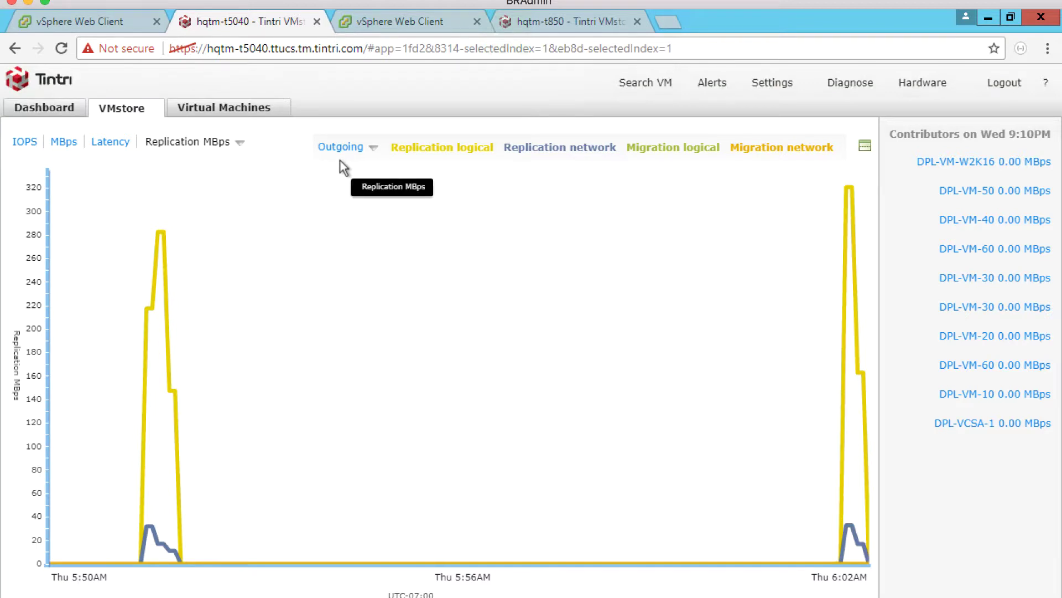
click(534, 22)
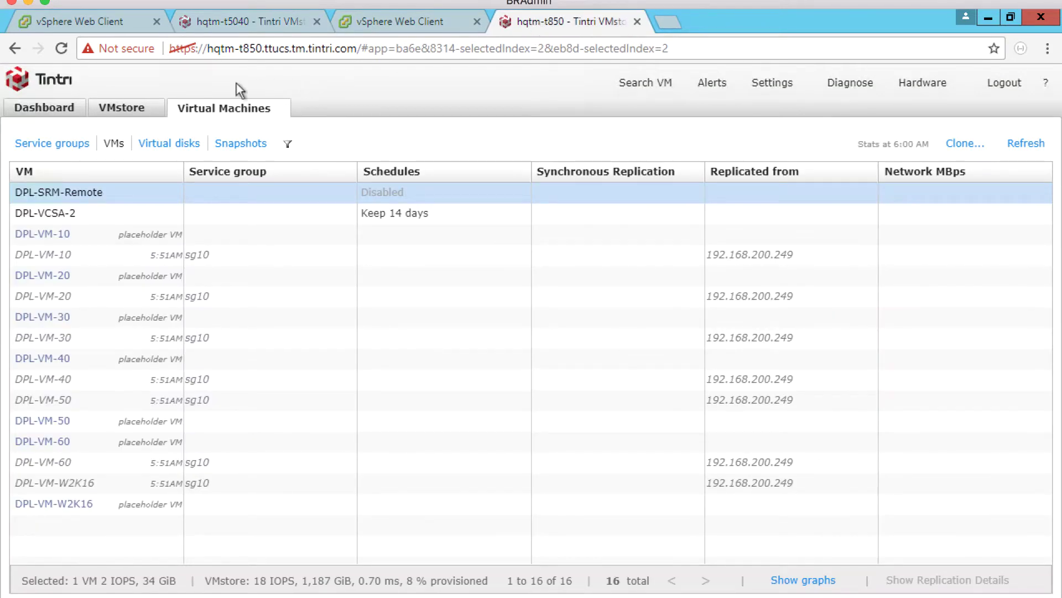
click(143, 110)
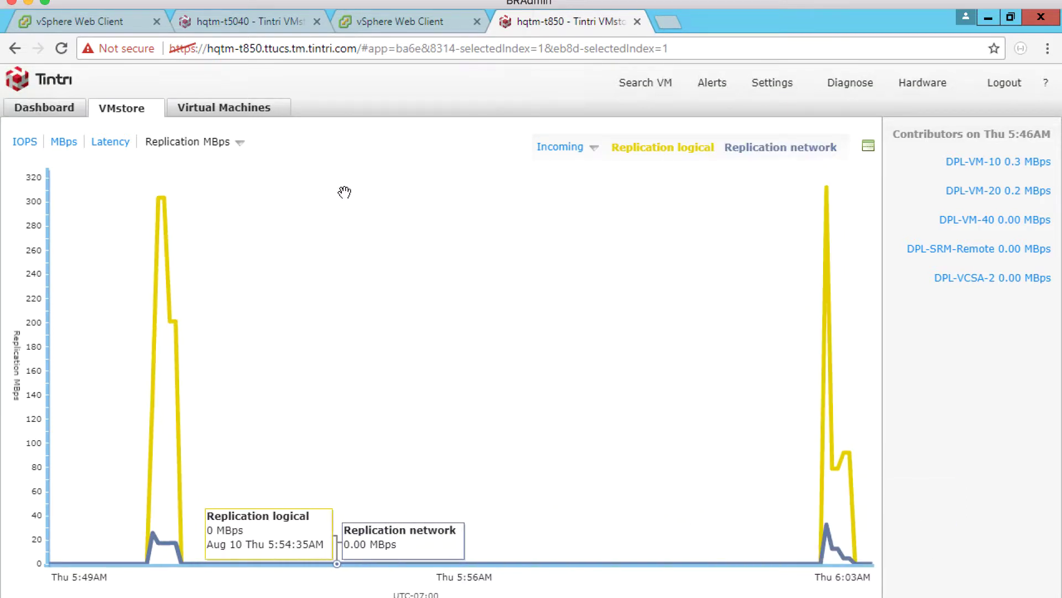
List the virtual machine snapshots on the hqtm-t850 VMstore, sorted by creation time with the newest first
click(230, 108)
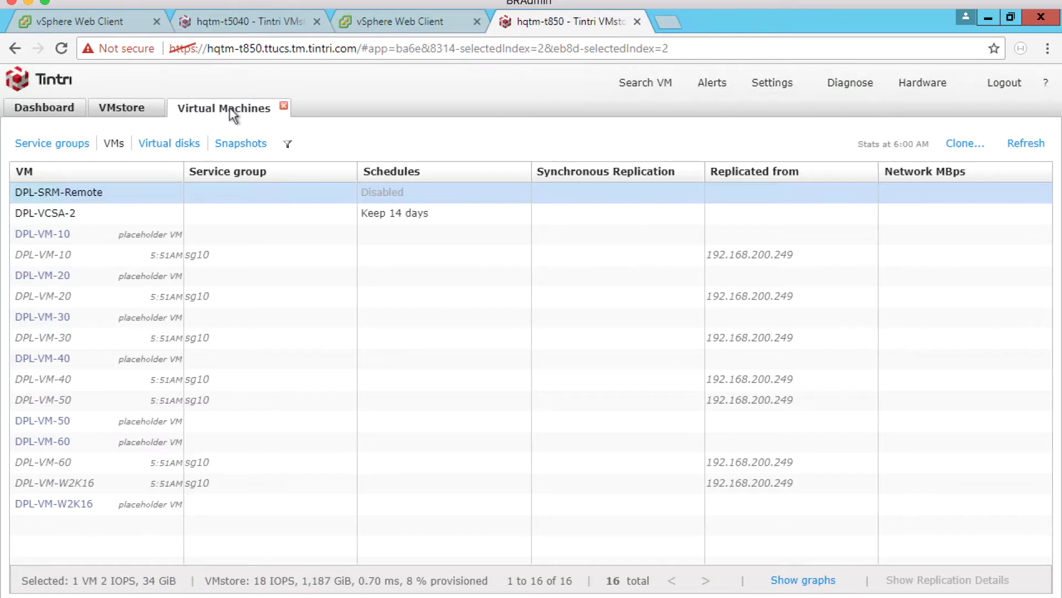
click(240, 145)
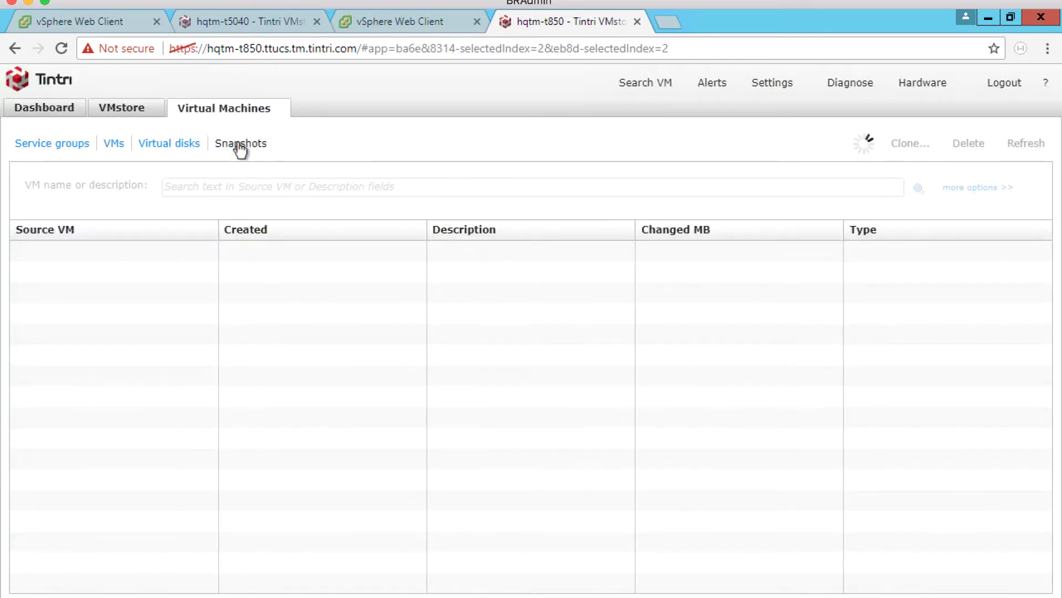
click(319, 229)
click(320, 229)
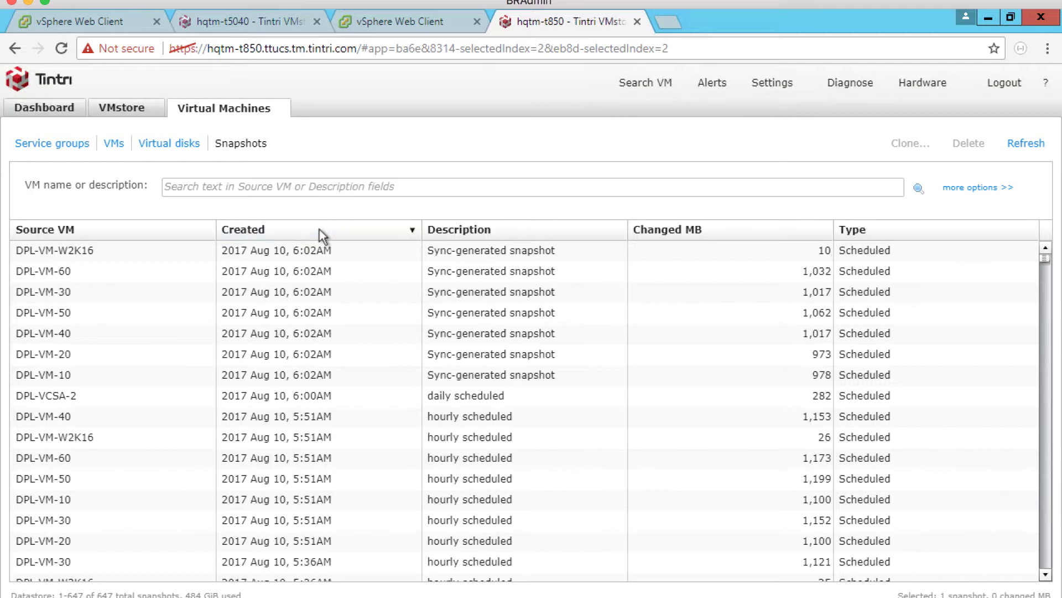
Check the sync-generated snapshots on hqtm-t850 one by one, from DPL-VM-W2K16 down to DPL-VM-10
click(348, 254)
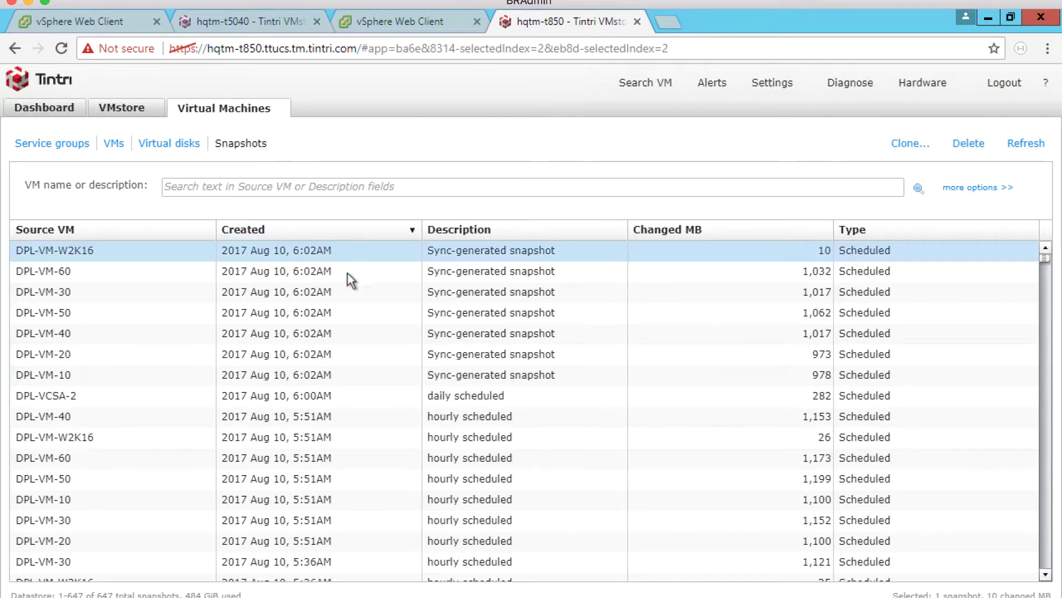
click(347, 272)
click(350, 293)
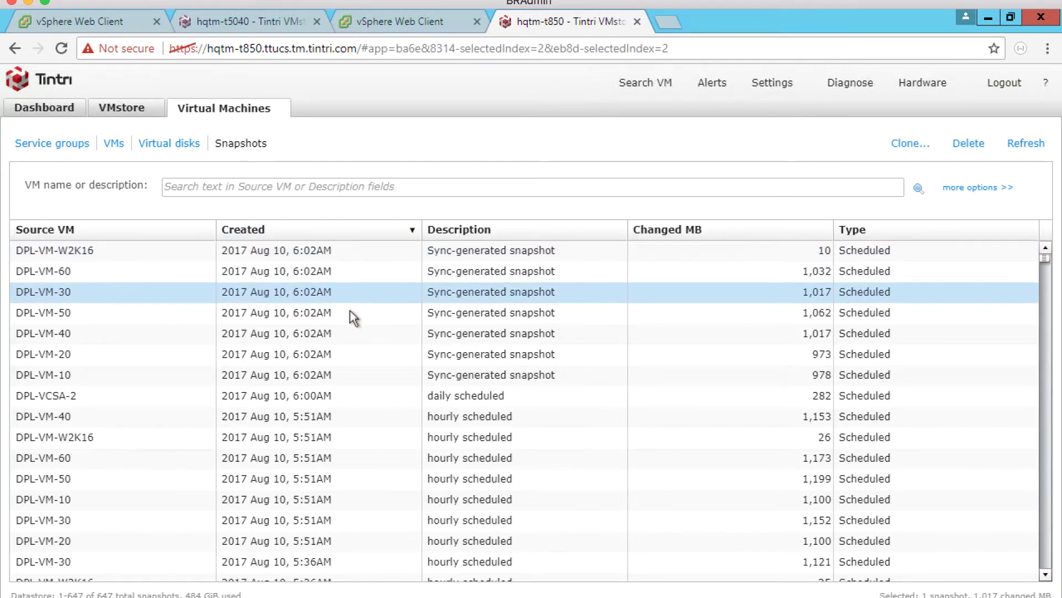
click(351, 311)
click(351, 332)
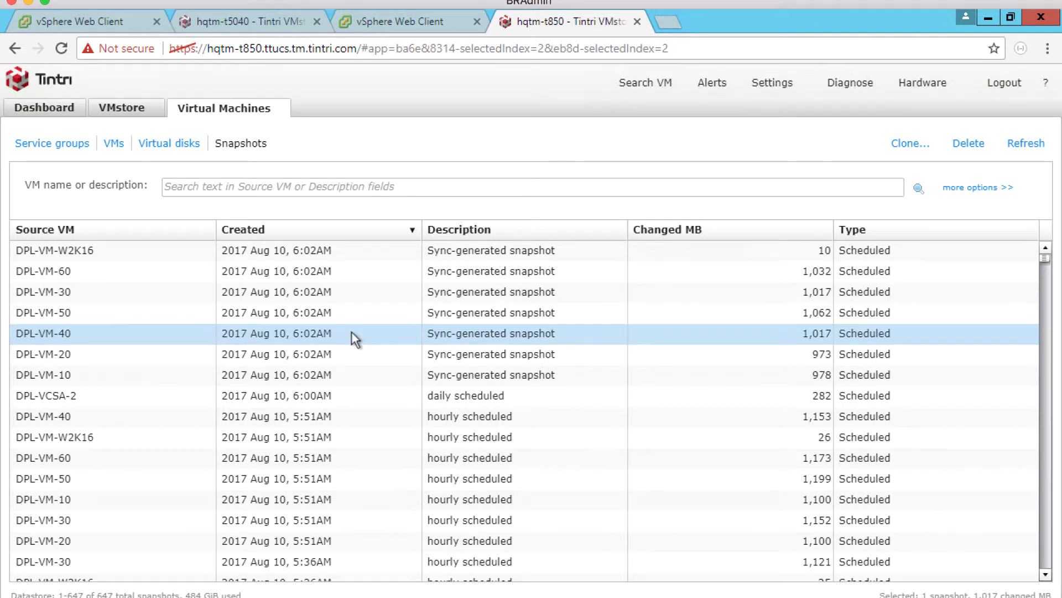
click(353, 352)
click(353, 373)
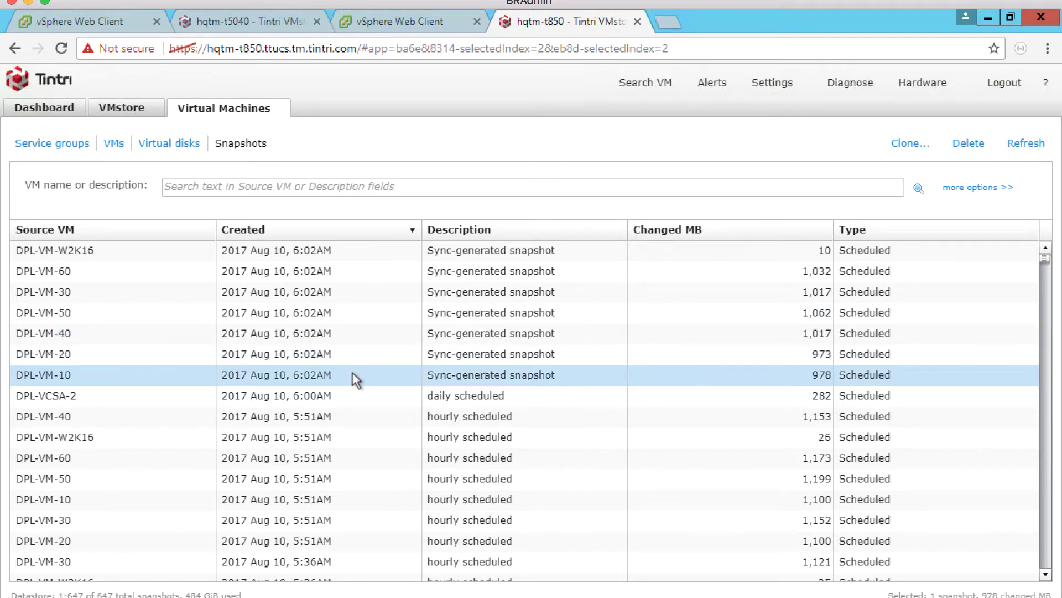
Switch to the dpl-vcsa-1 vSphere Web Client, check rp10's recovery progress and view the datastore used by DPL-VM-60
click(102, 23)
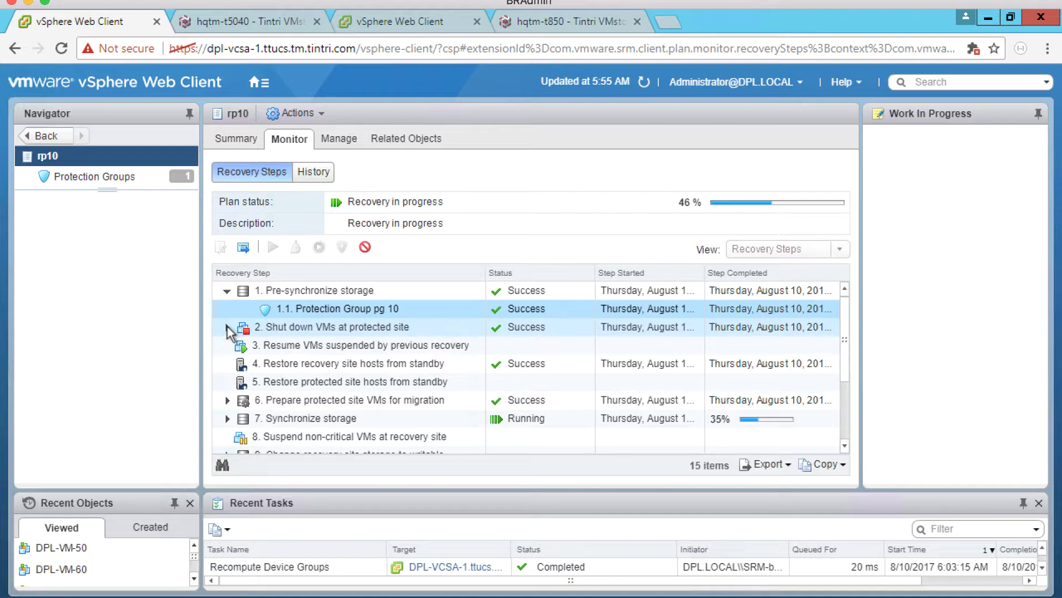
click(258, 83)
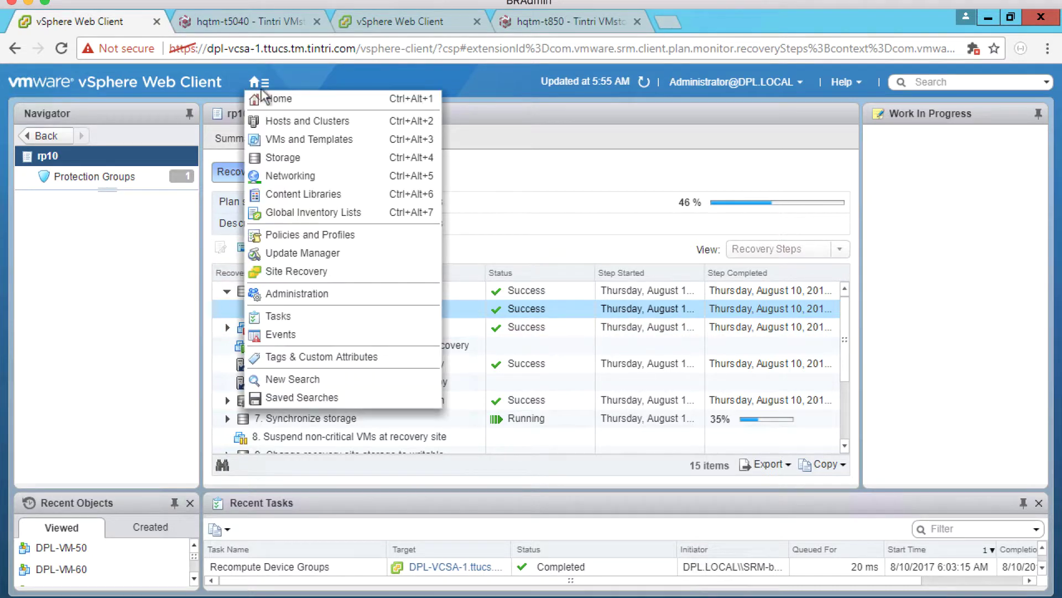
click(283, 140)
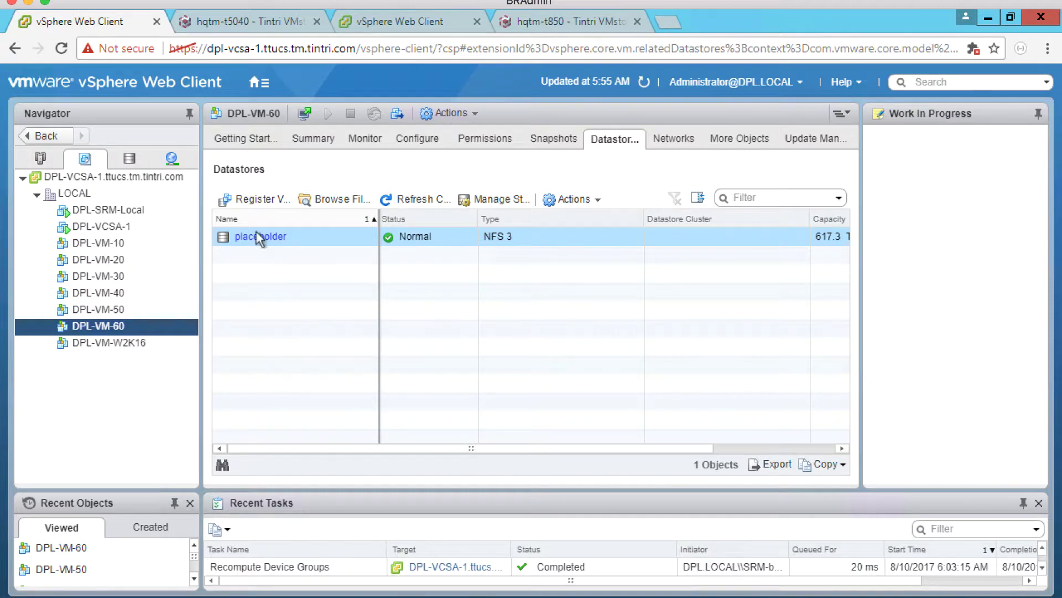
Browse the files of the t5040 datastore in the storage inventory and select its placeholder folder
click(255, 85)
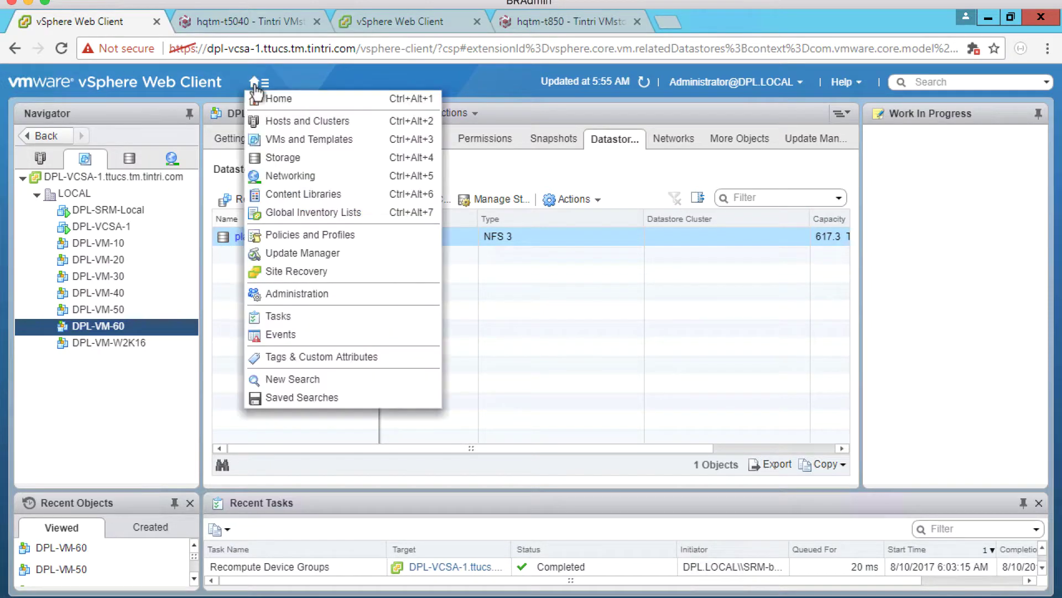
click(273, 159)
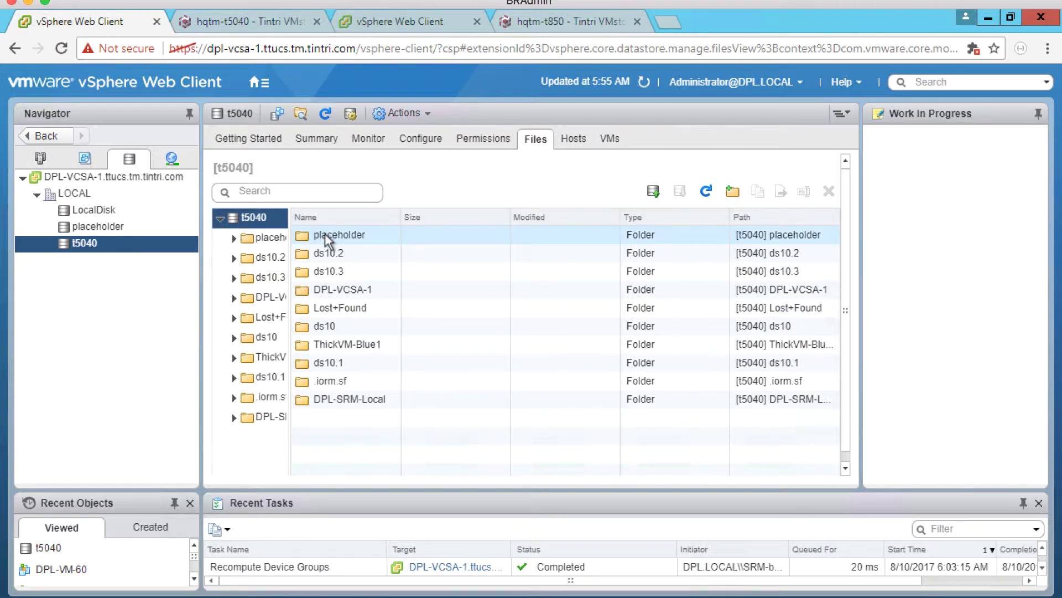
click(327, 239)
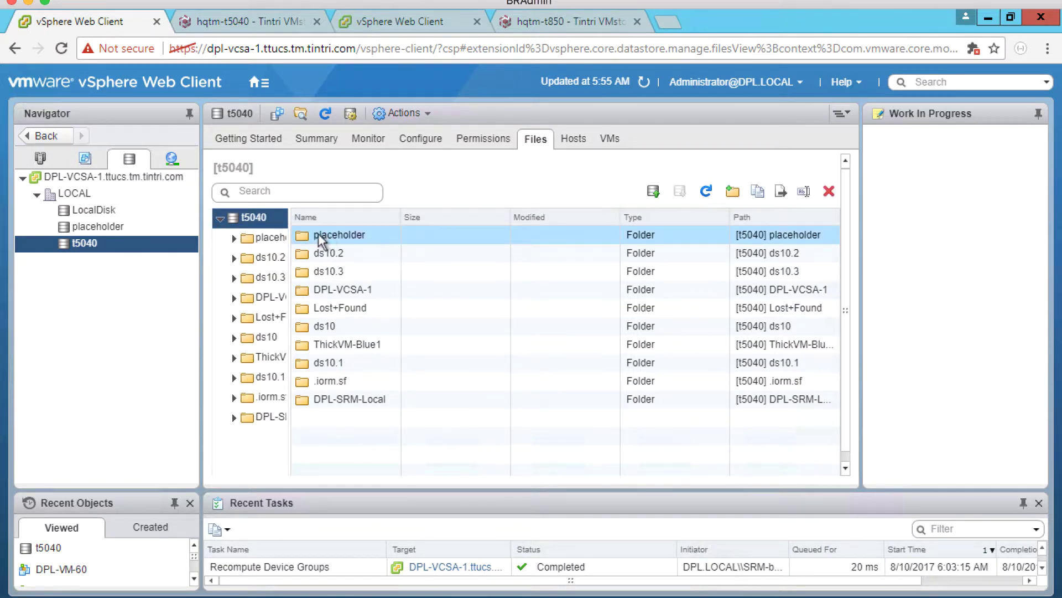
Open the 4001-DPL-VM-50 folder on the placeholder datastore, widen the Name column and examine the 4001-DPL-VM-50.vmx file
click(111, 227)
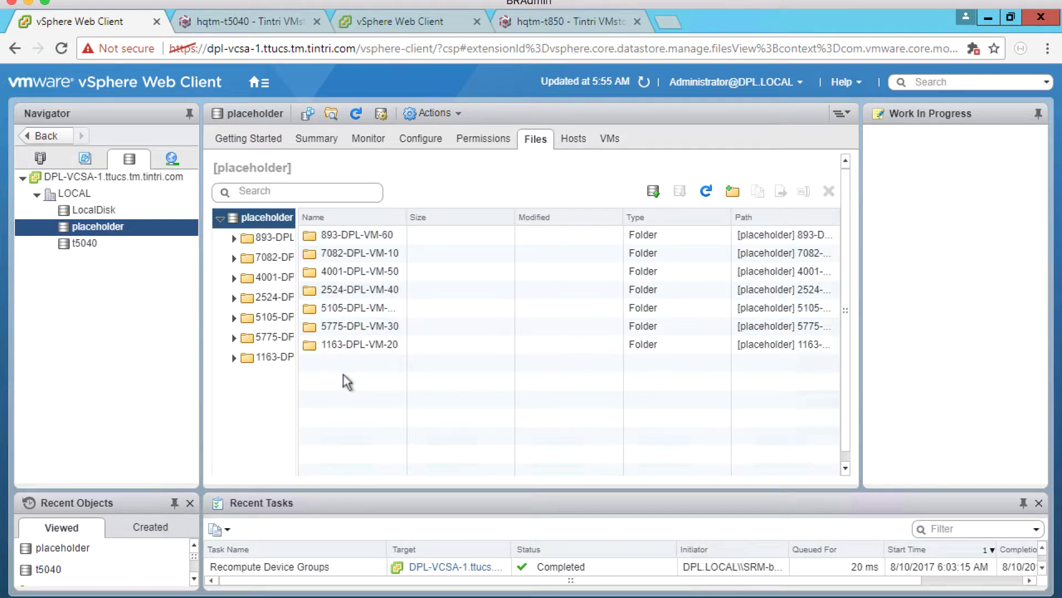
double_click(349, 273)
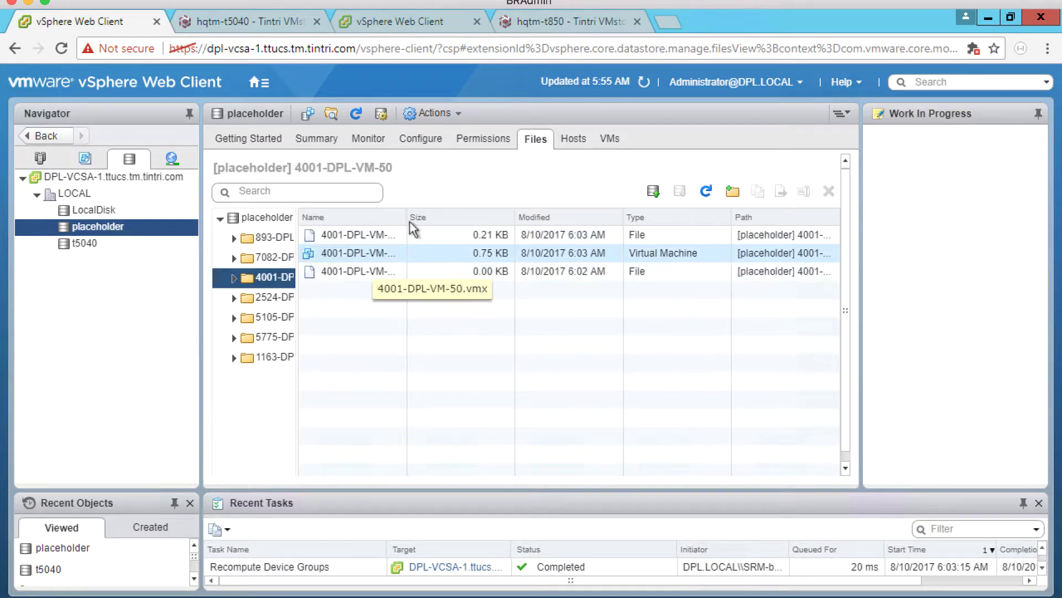
drag(407, 217, 454, 219)
click(433, 251)
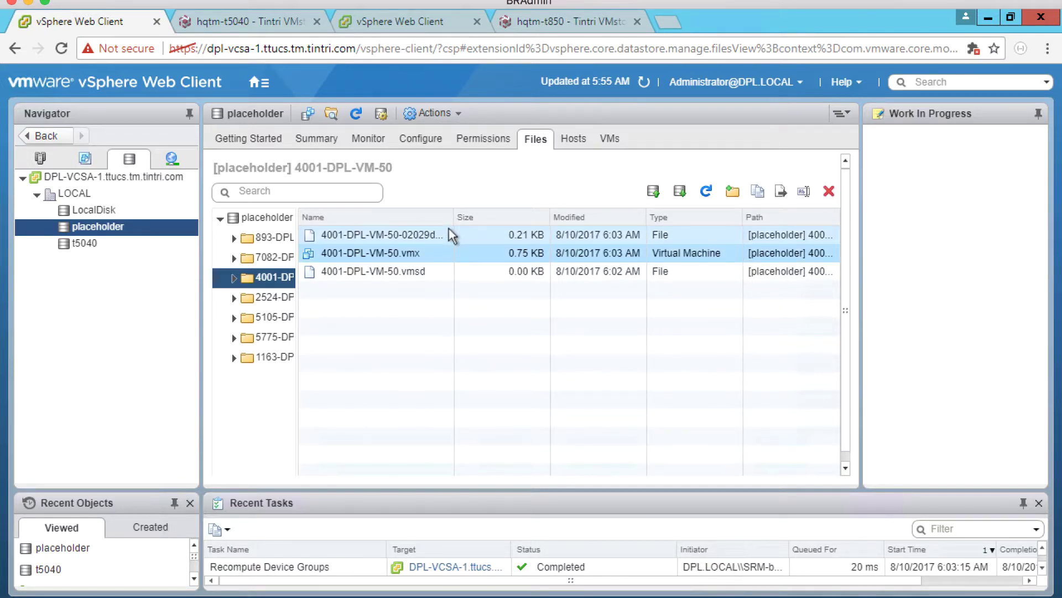
Return to Site Recovery and open the recovery steps of recovery plan rp10
click(269, 81)
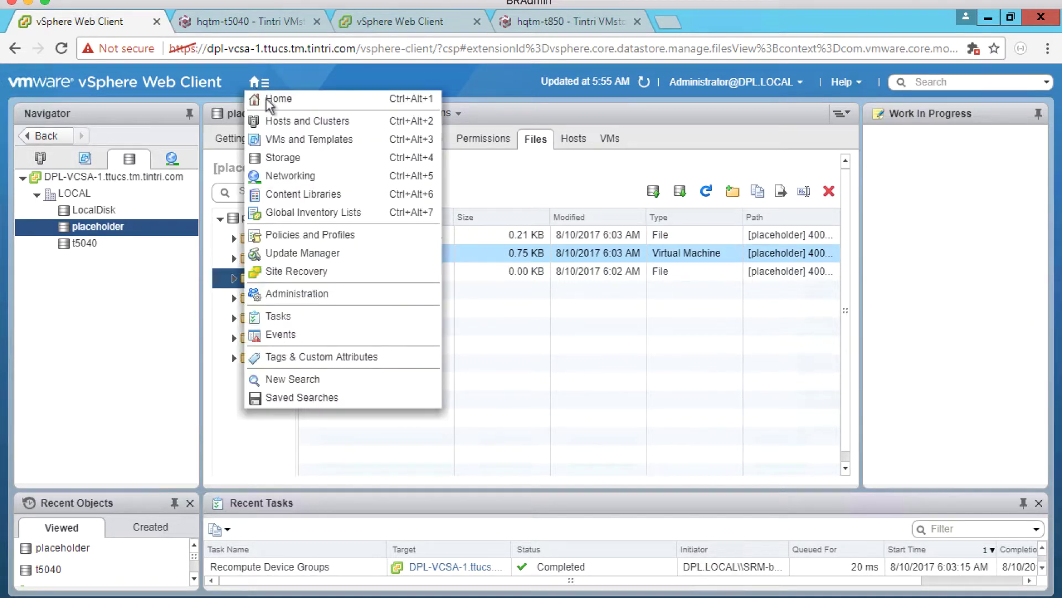
click(298, 270)
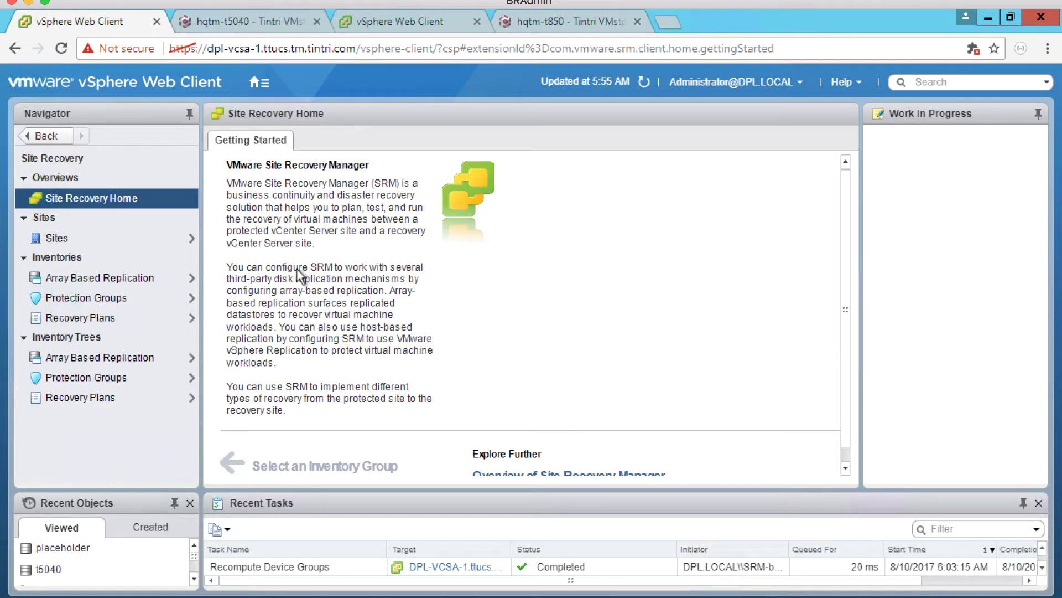
click(134, 317)
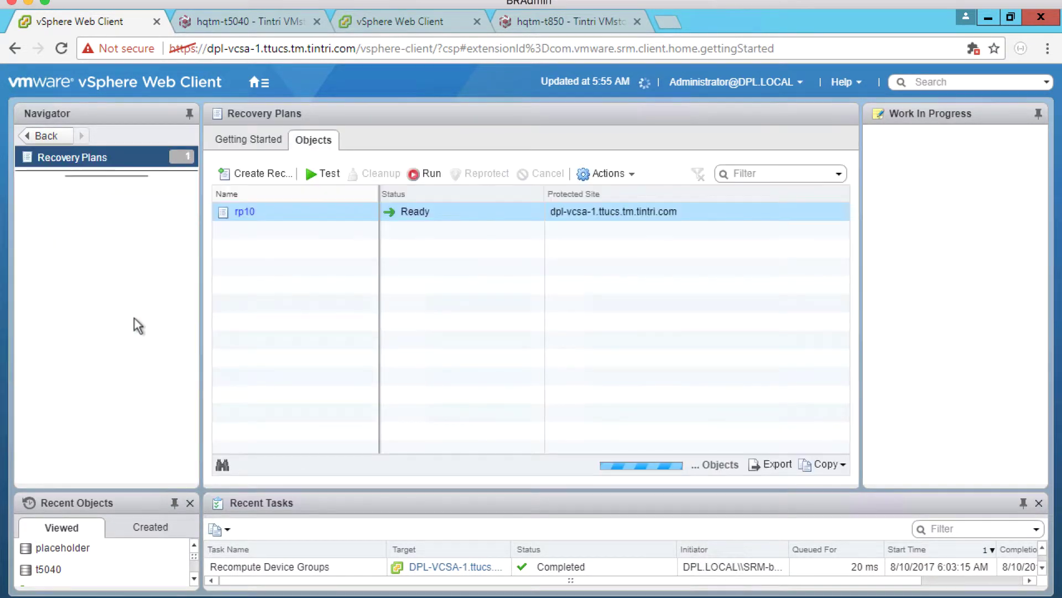
click(253, 214)
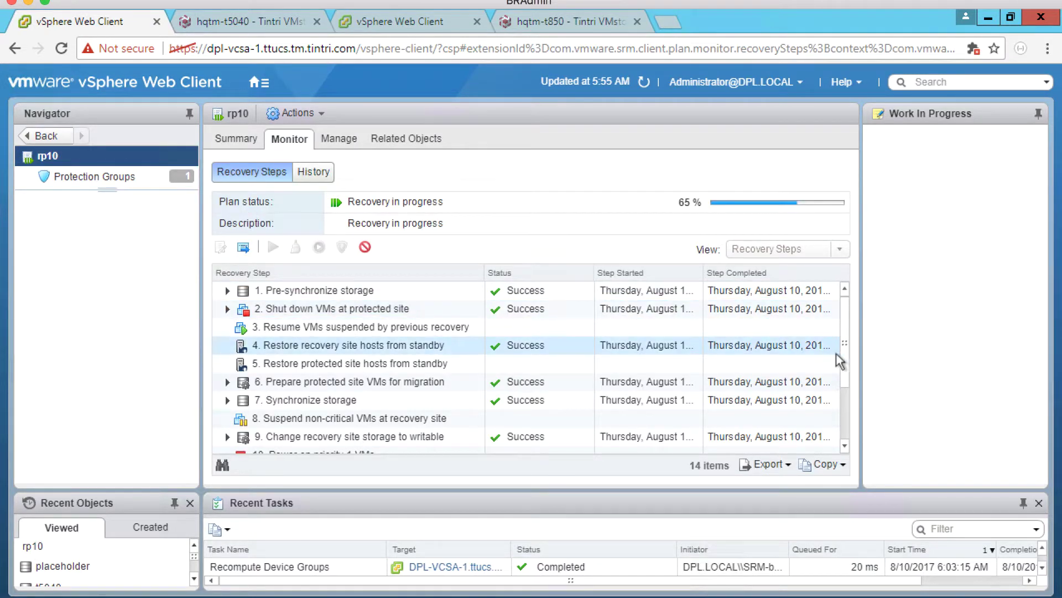
Expand rp10's Power on priority 3 VMs step and DPL-VM-20, and check its Wait for VMware tools substep
drag(846, 351, 844, 425)
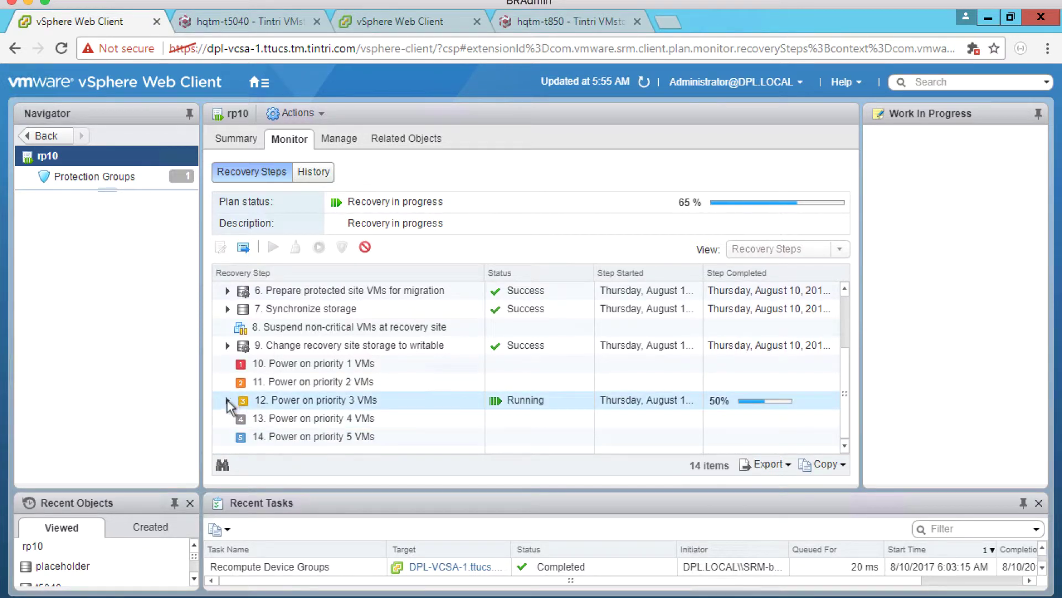
click(227, 400)
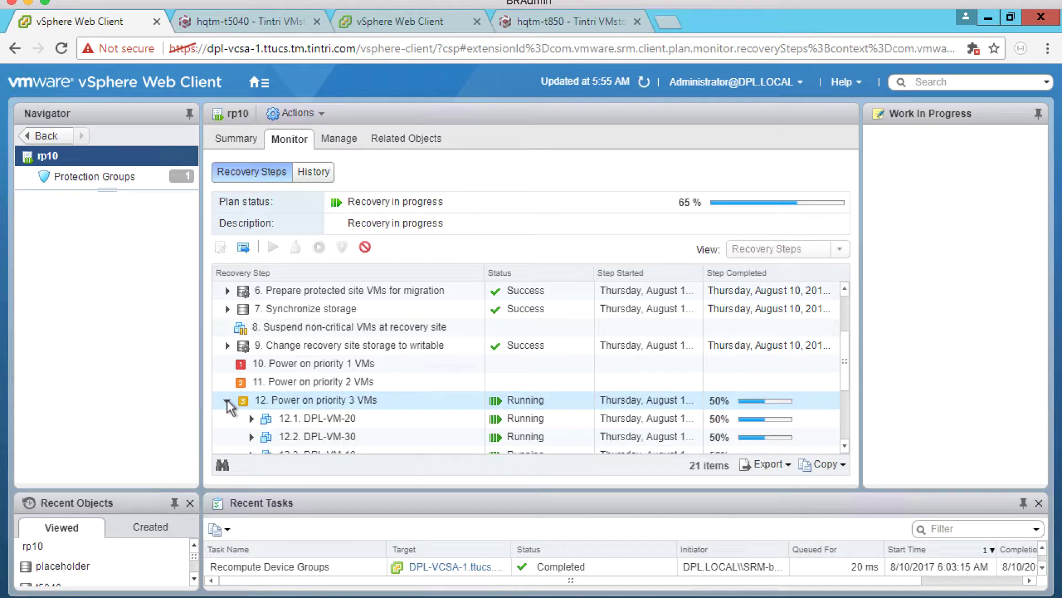
click(250, 418)
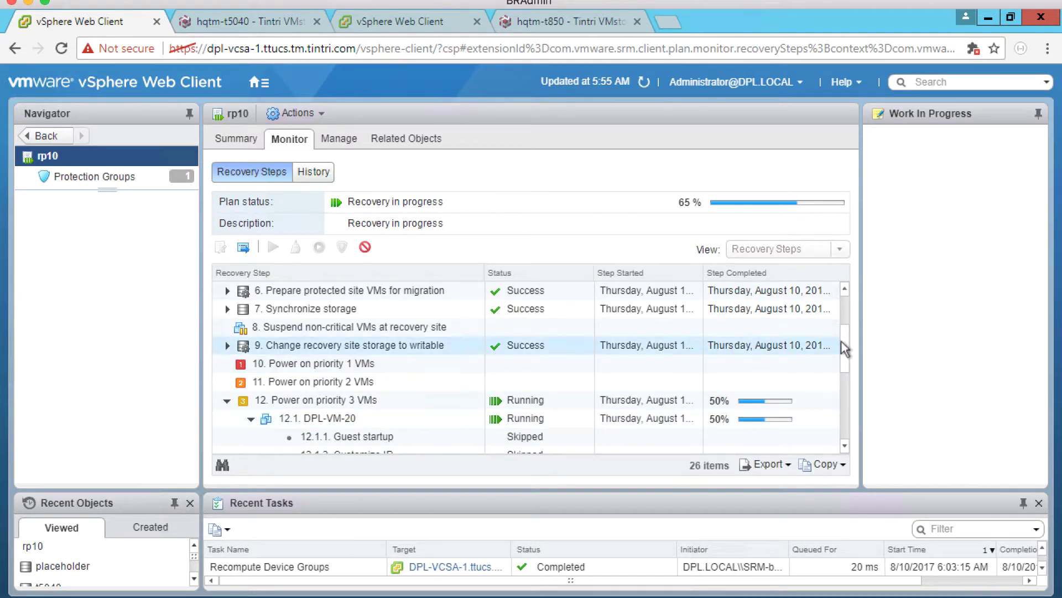
drag(841, 351, 845, 381)
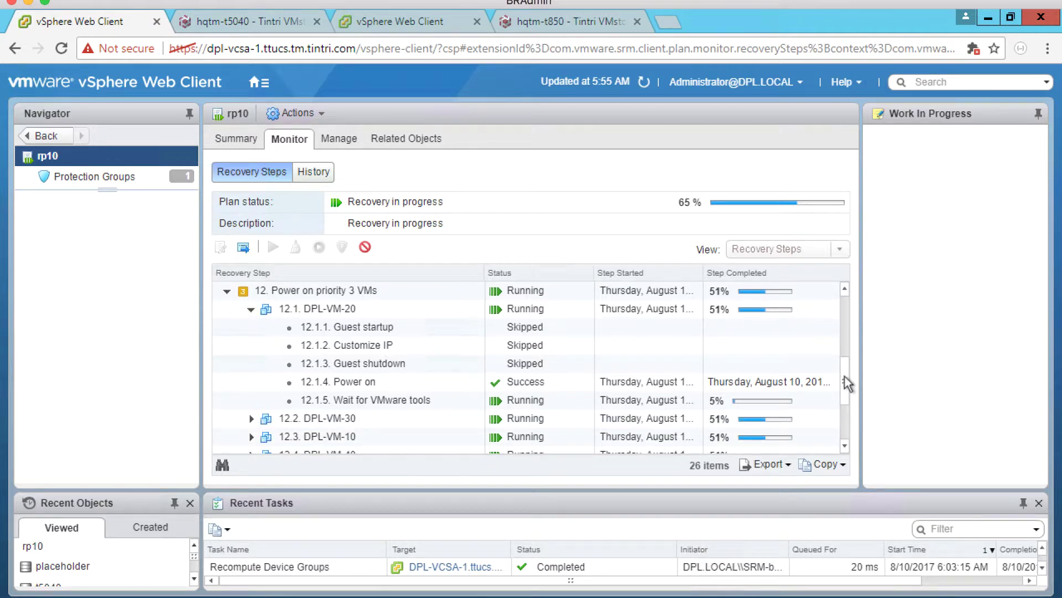
click(436, 400)
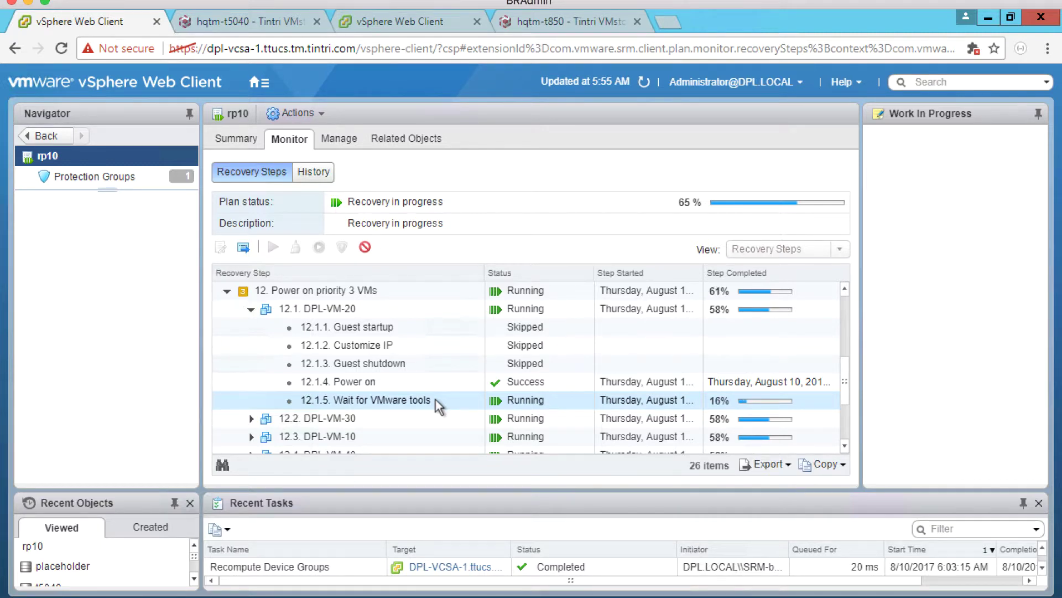
click(436, 400)
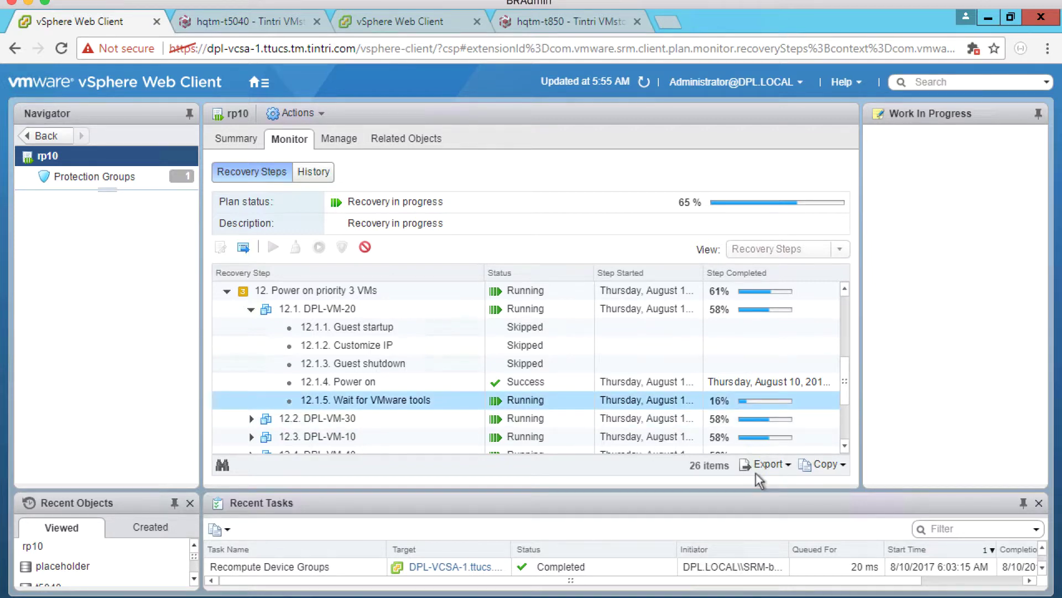
Review the remaining priority 3 VMs, expand DPL-VM-W2K16 and follow its Wait for VMware tools substep until the recovery ends
click(845, 446)
click(846, 446)
click(846, 446)
click(845, 446)
click(845, 445)
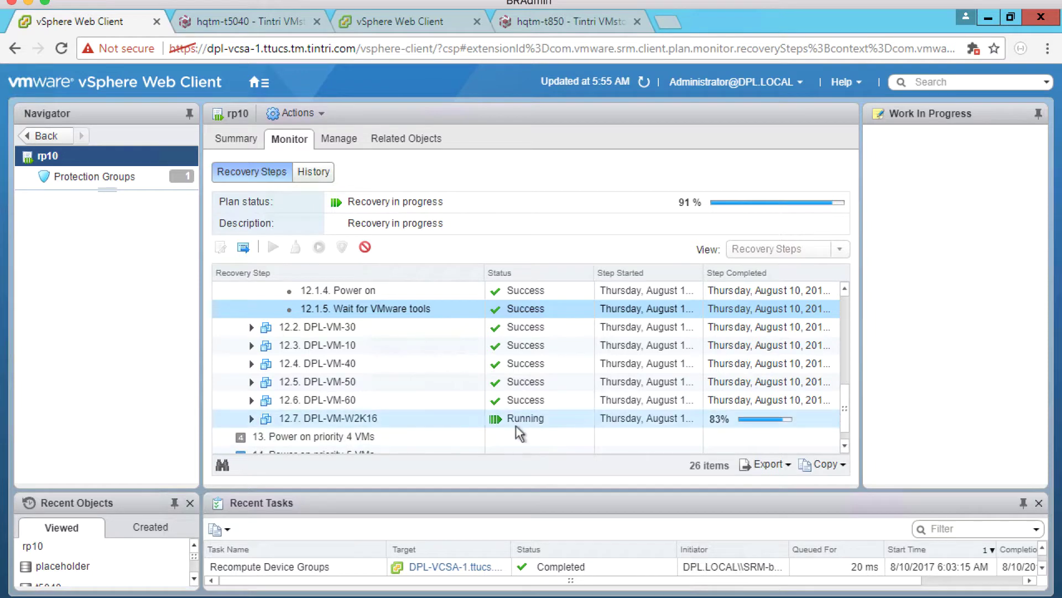
click(249, 420)
click(250, 419)
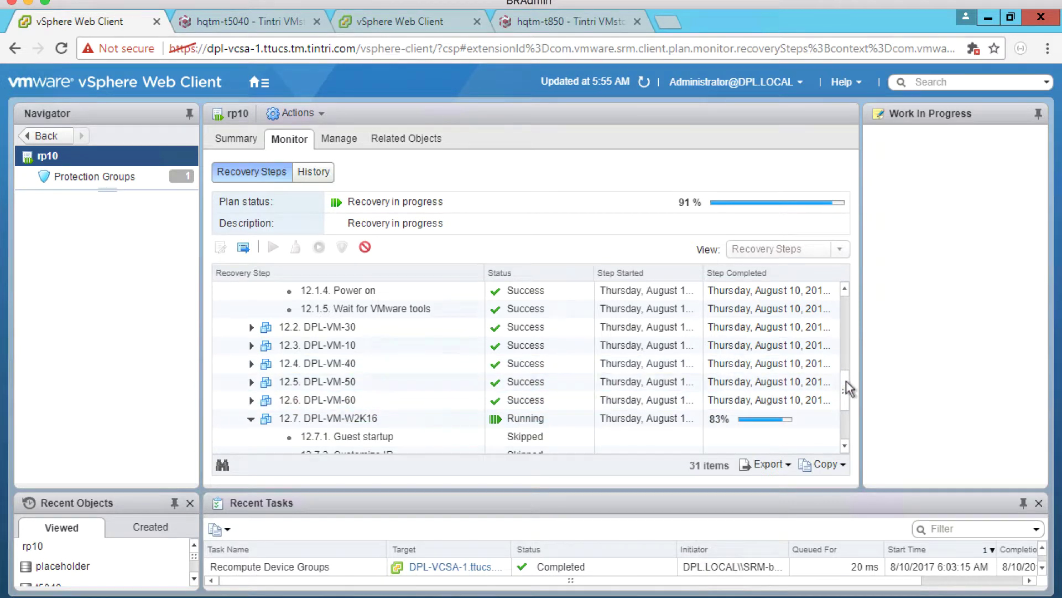
drag(848, 391, 849, 419)
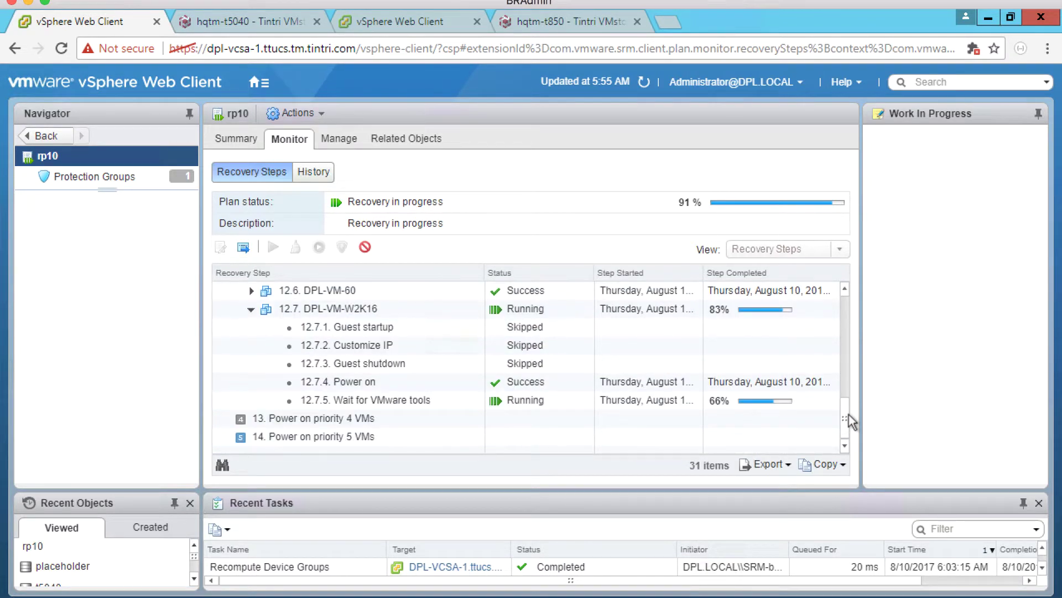
click(619, 397)
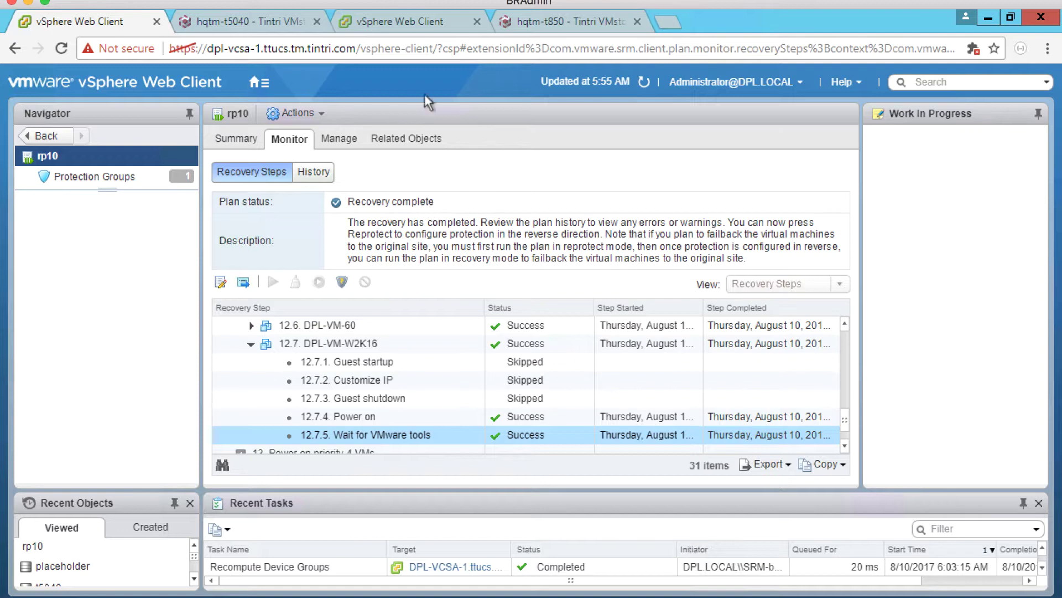
Switch to the dpl-vcsa-2 vSphere Web Client and view the datastore used by DPL-VM-W2K16 in the VMs and Templates inventory
click(414, 25)
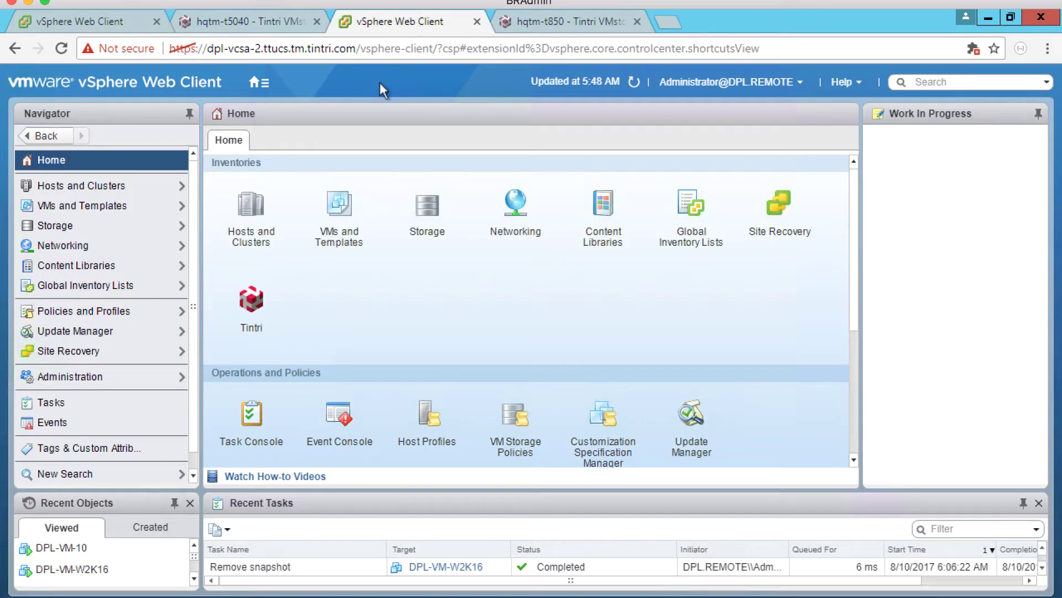
click(341, 207)
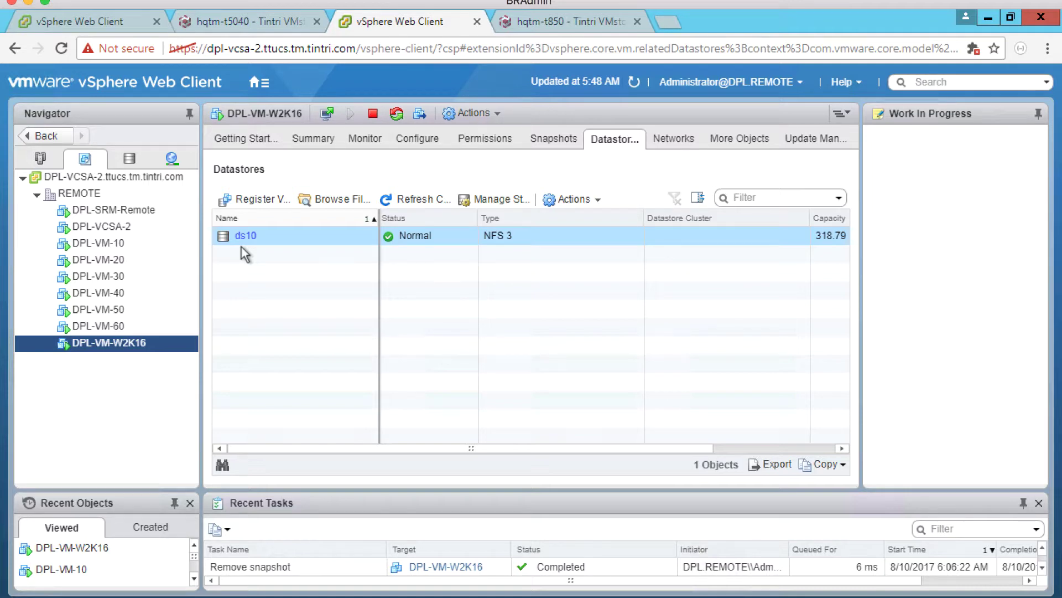
Switch to the hqtm-t850 Tintri VMstore and check the state of service group sg10 and the list of VMs
click(533, 19)
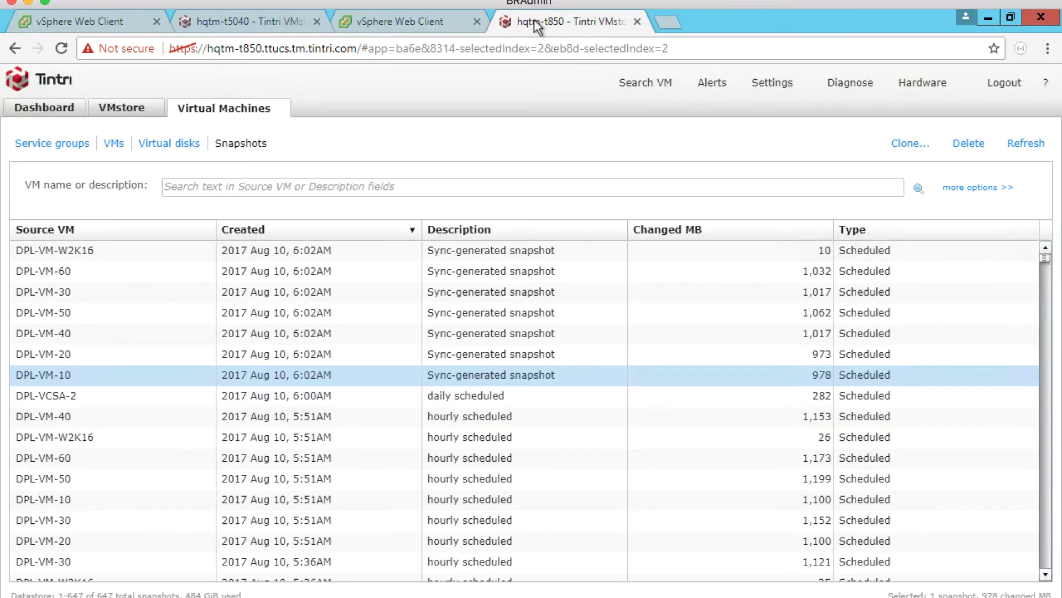
click(49, 145)
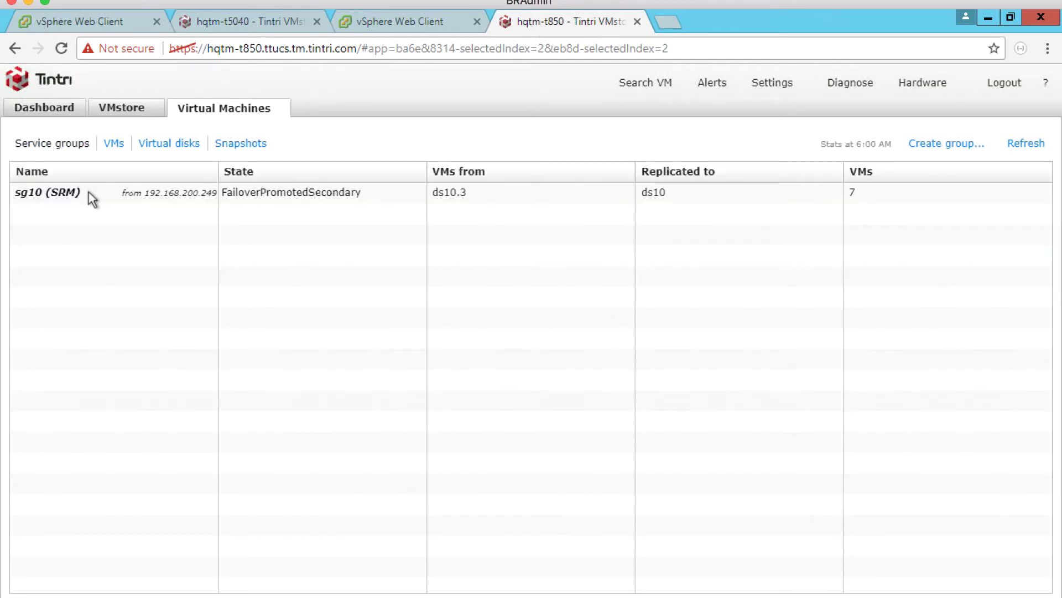
click(88, 191)
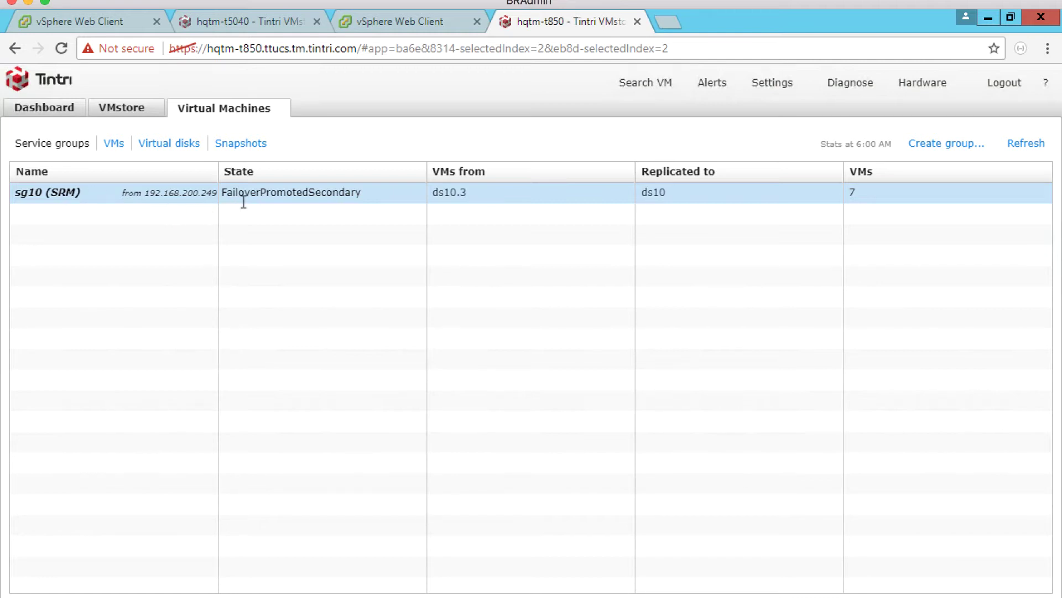
click(115, 145)
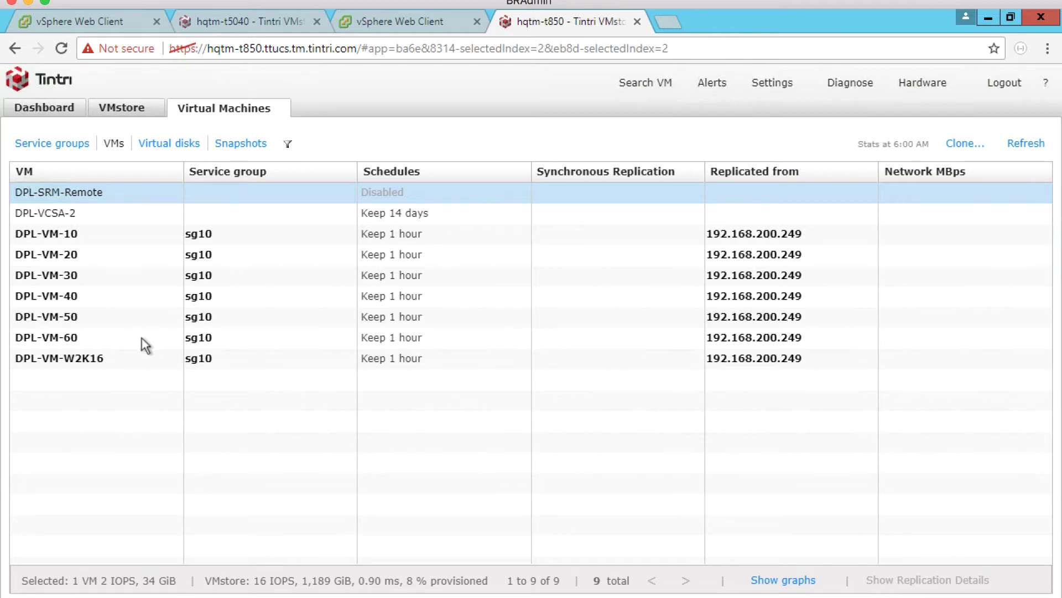
Switch back to the dpl-vcsa-1 vSphere Web Client and select rp10 among Site Recovery's recovery plans
click(77, 21)
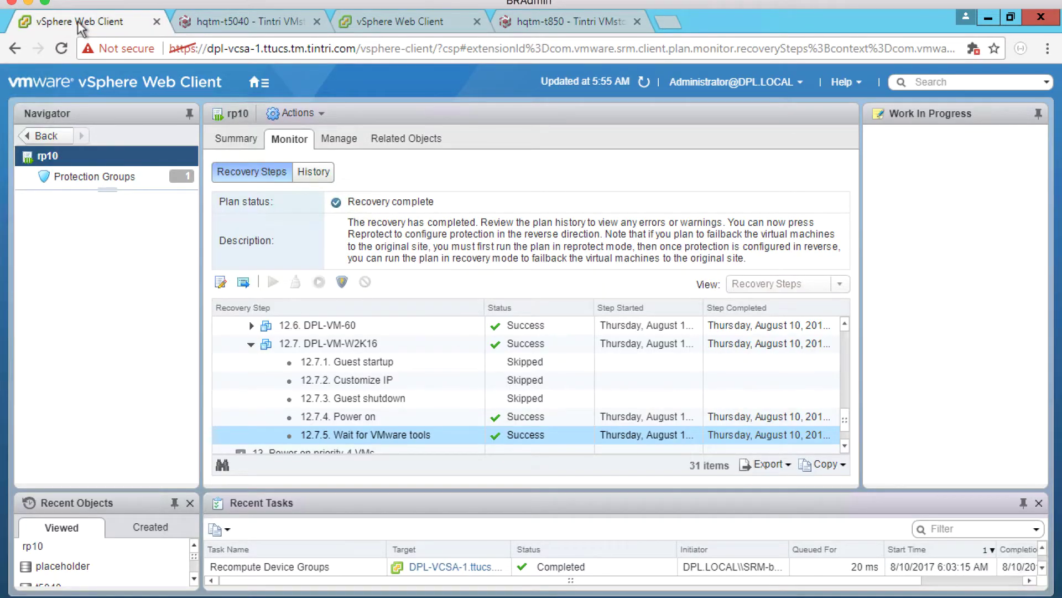
click(256, 83)
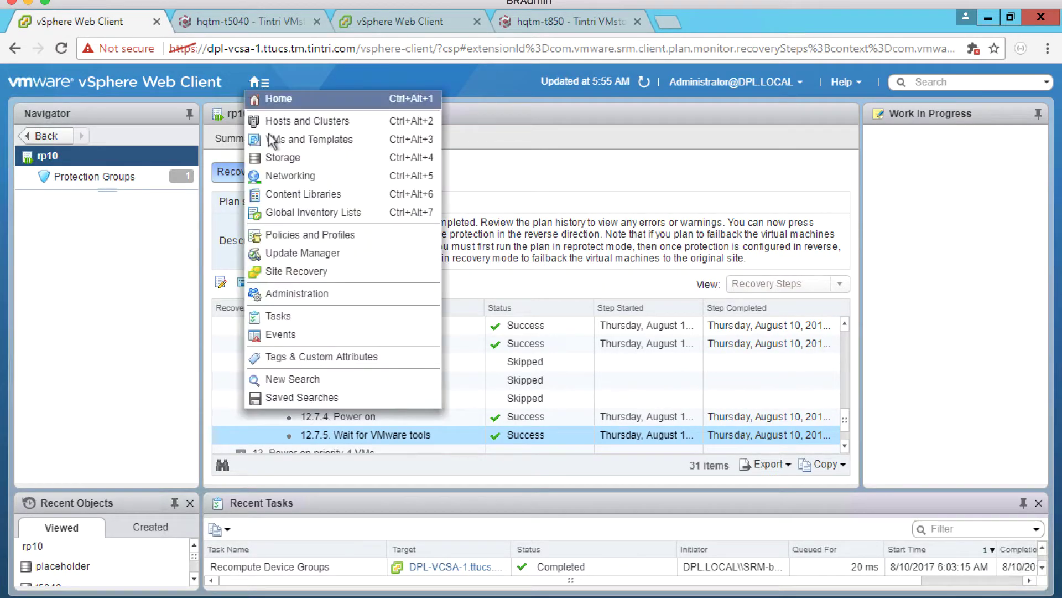
click(279, 271)
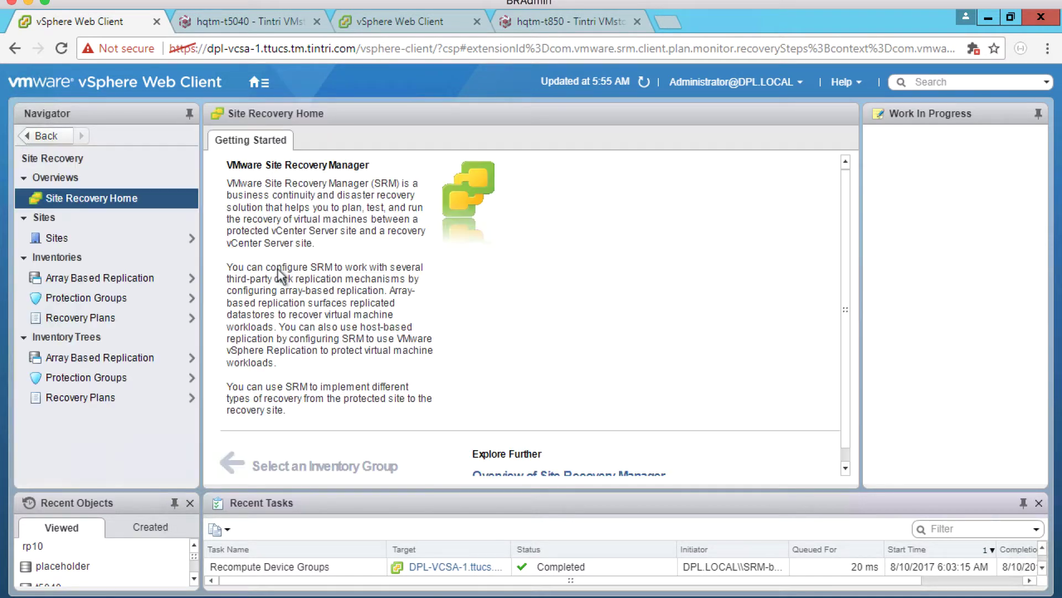
click(159, 325)
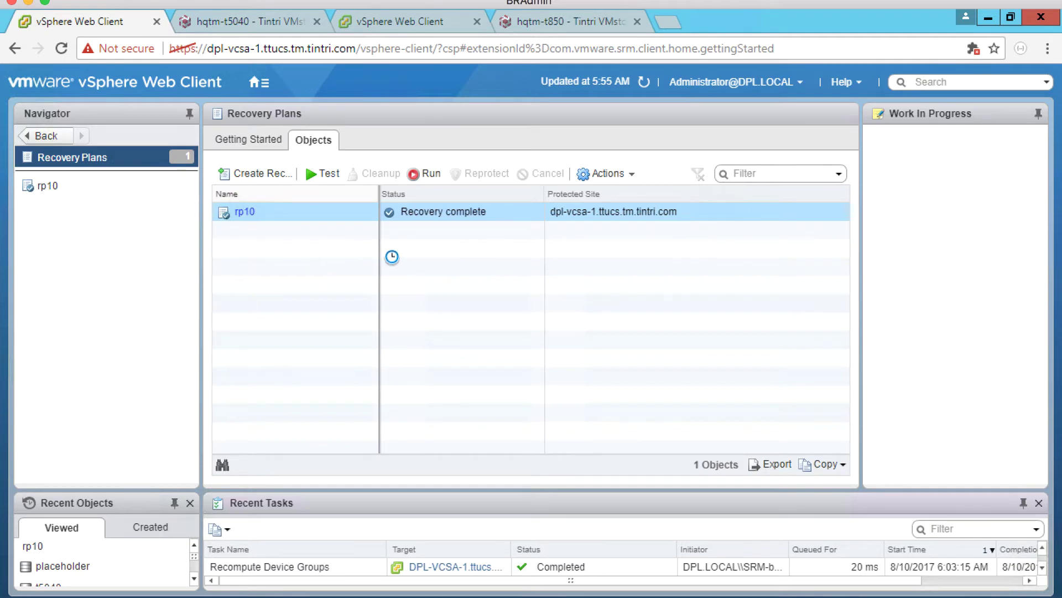
click(424, 227)
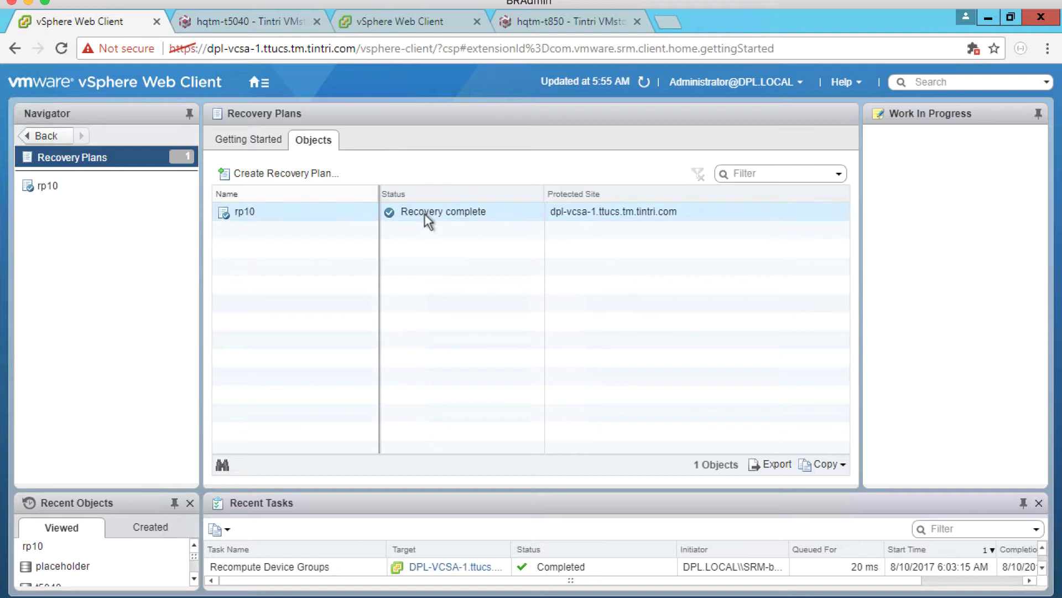
click(424, 211)
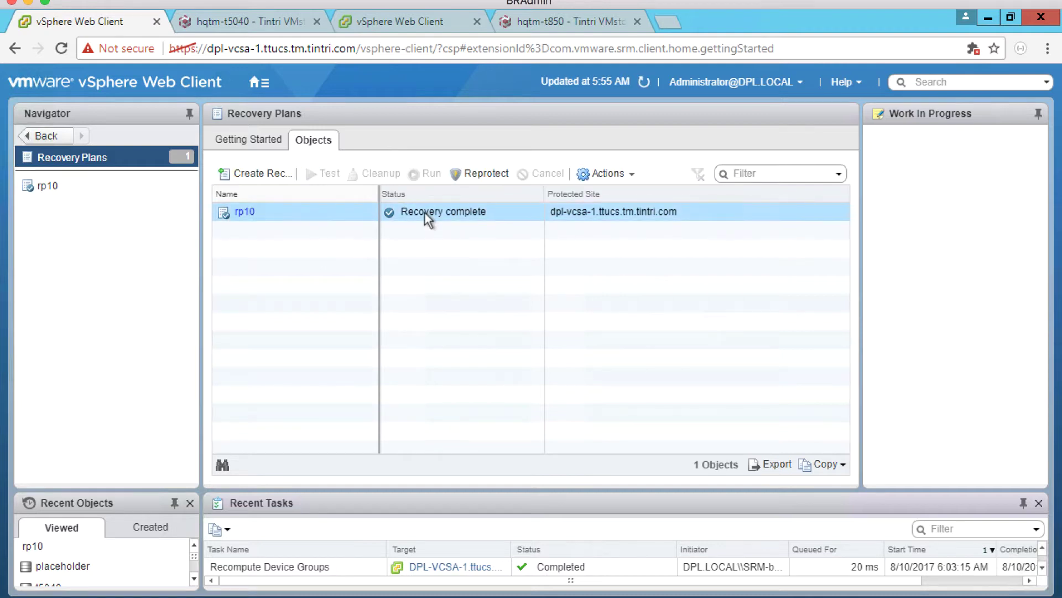
Run Reprotect on rp10, acknowledging that the operation cannot be undone and leaving force cleanup off
click(456, 176)
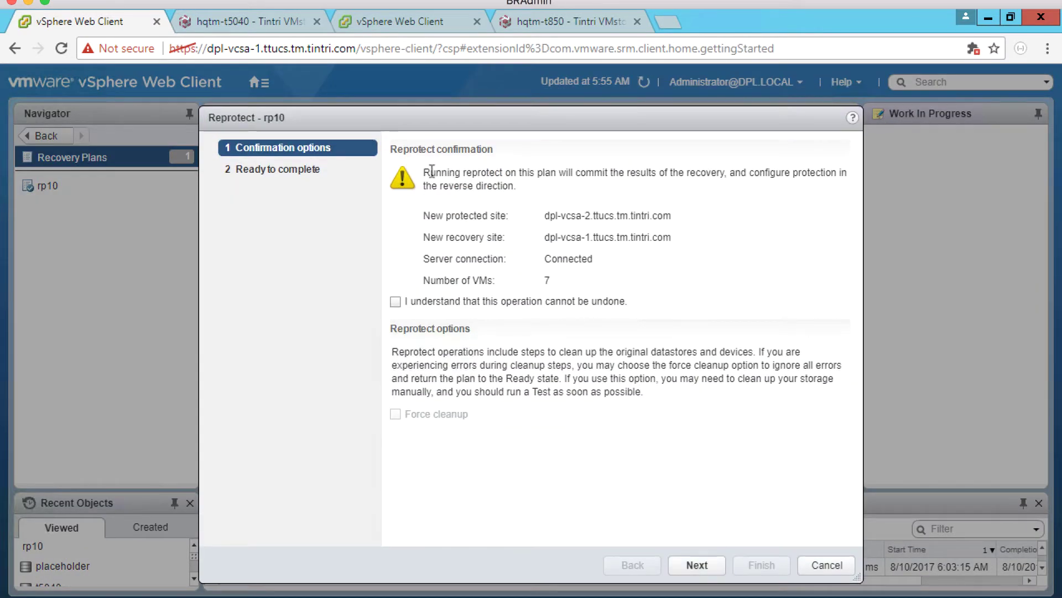
drag(425, 168, 529, 190)
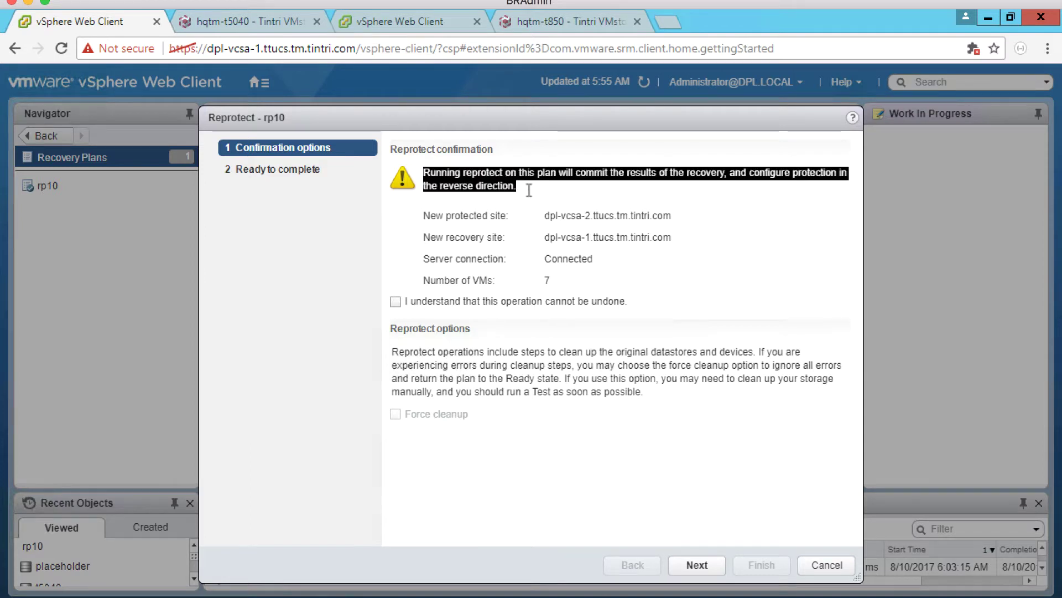
click(395, 301)
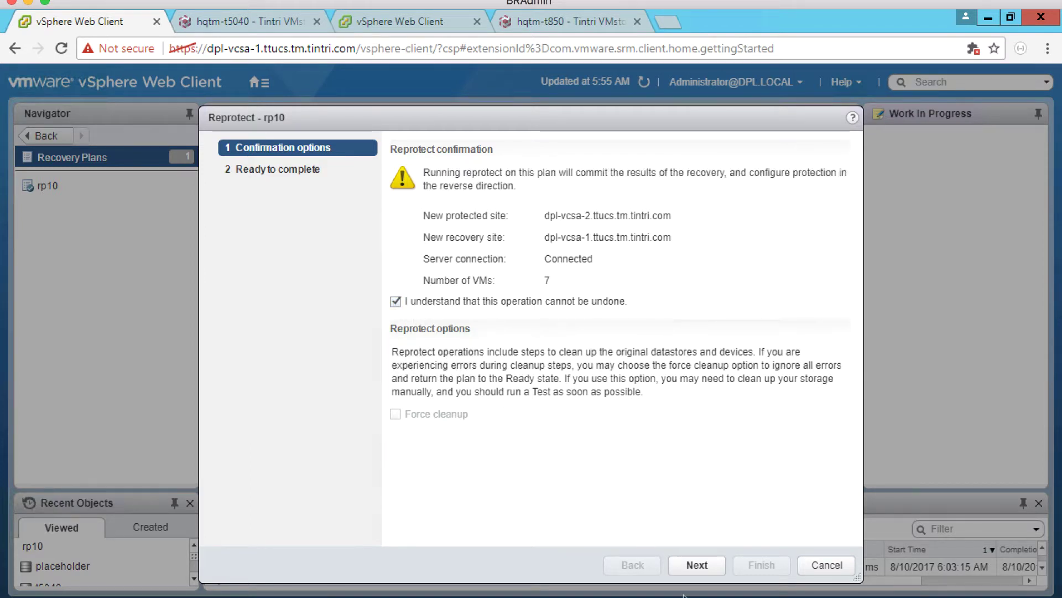
click(697, 565)
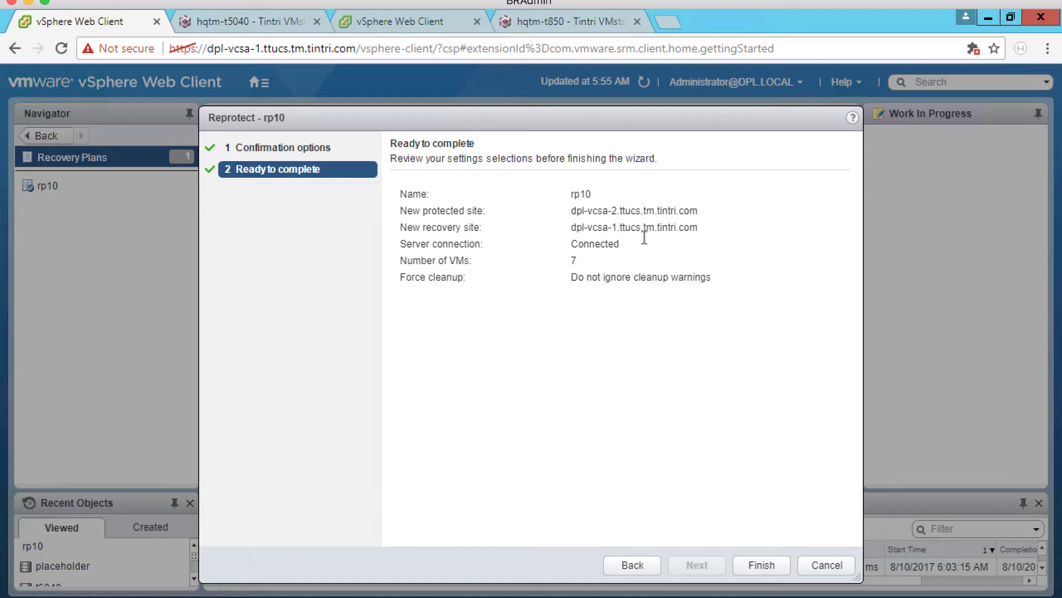
click(752, 562)
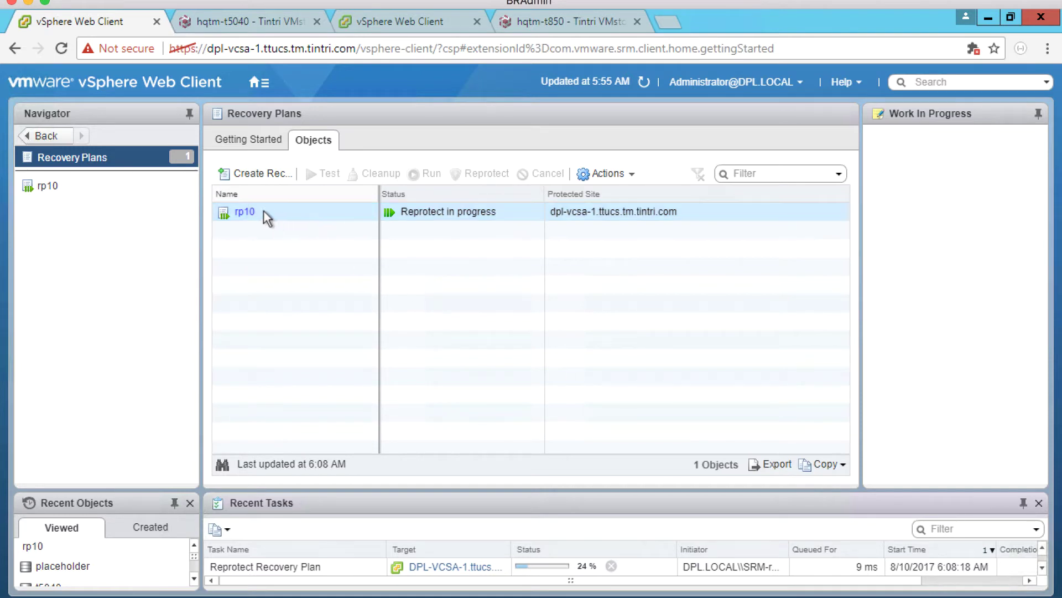
Open rp10's reprotect steps and expand Configure storage to reverse direction down to Protection Group pg 10
click(244, 211)
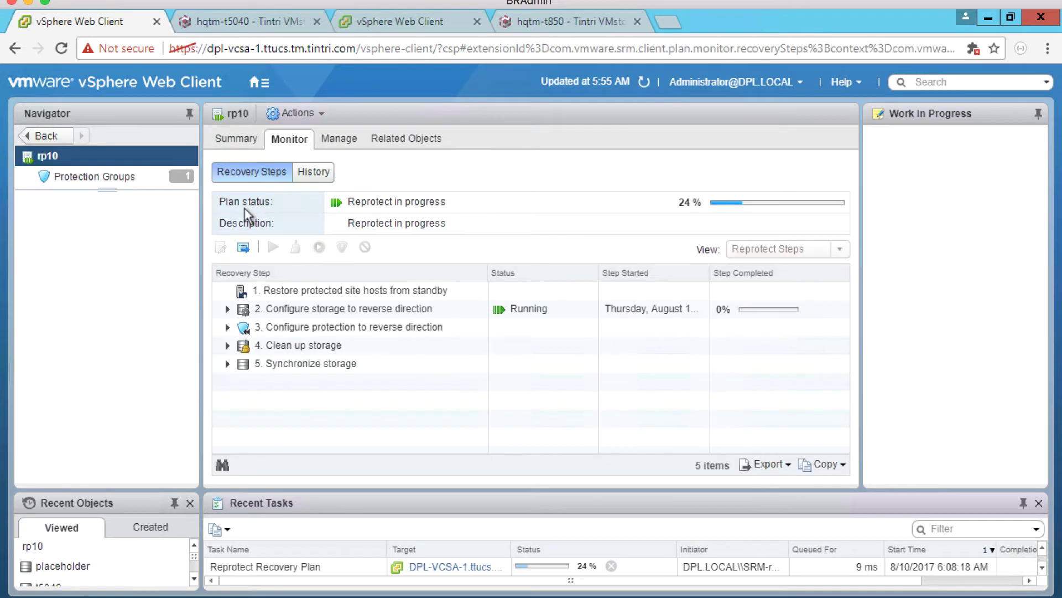
click(232, 307)
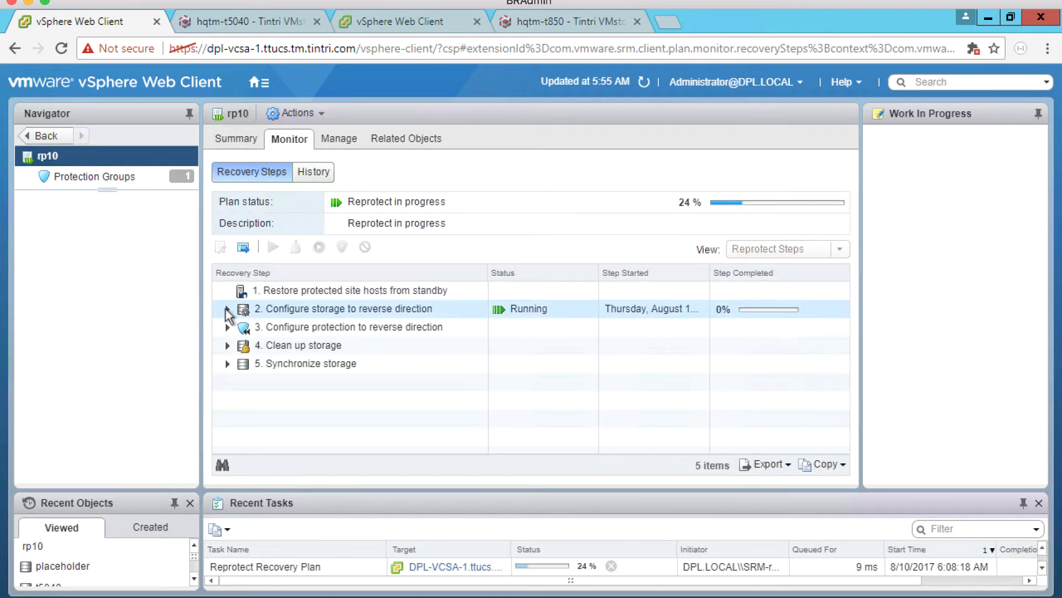
click(227, 309)
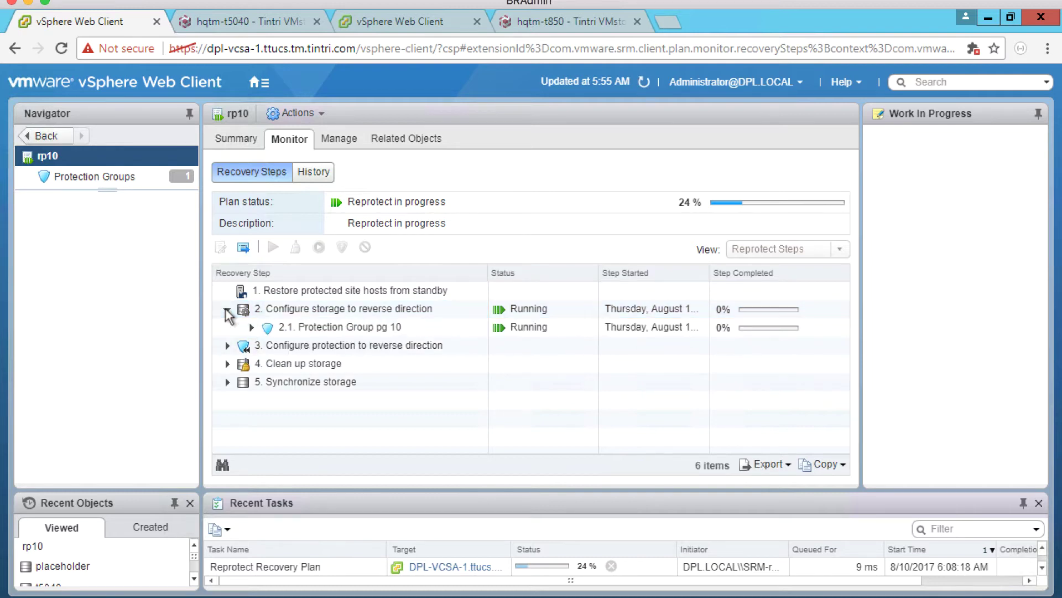
click(251, 326)
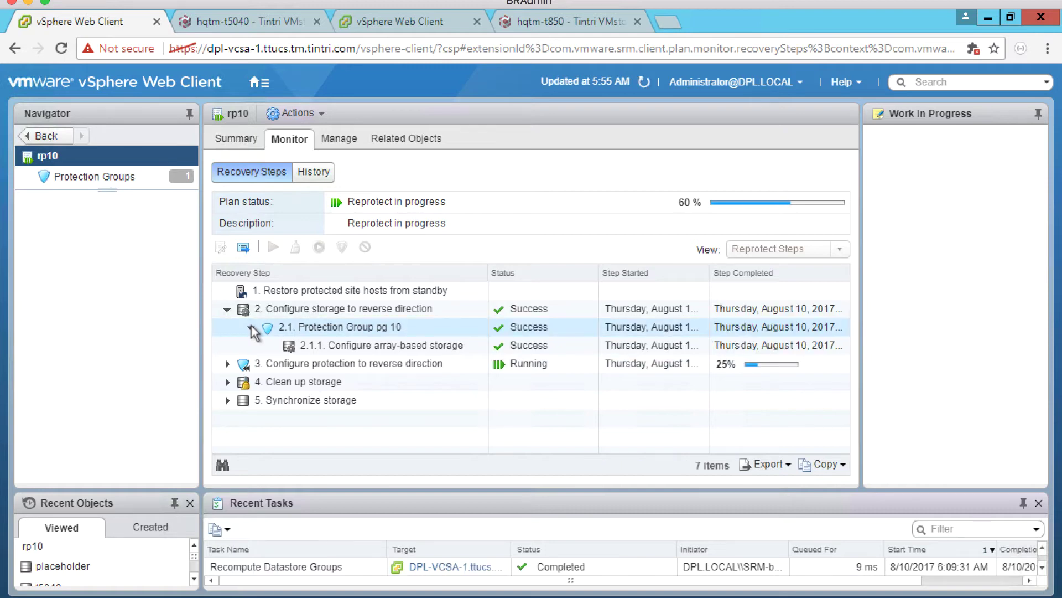
Expand rp10's Configure protection to reverse direction step down to Protection Group pg 10, and expand Synchronize storage to follow the reprotect progress
click(227, 363)
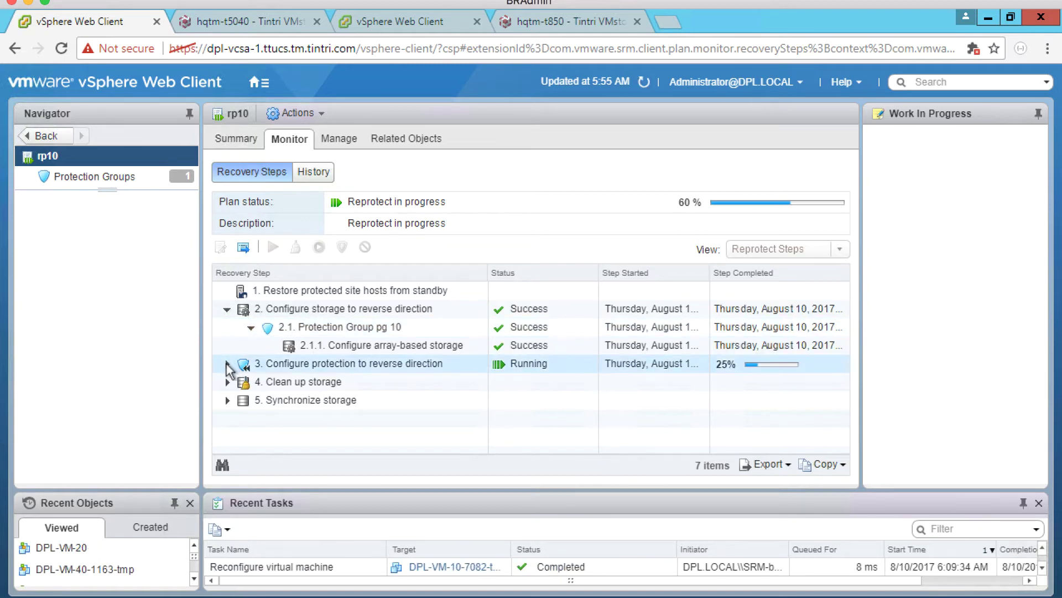
click(252, 385)
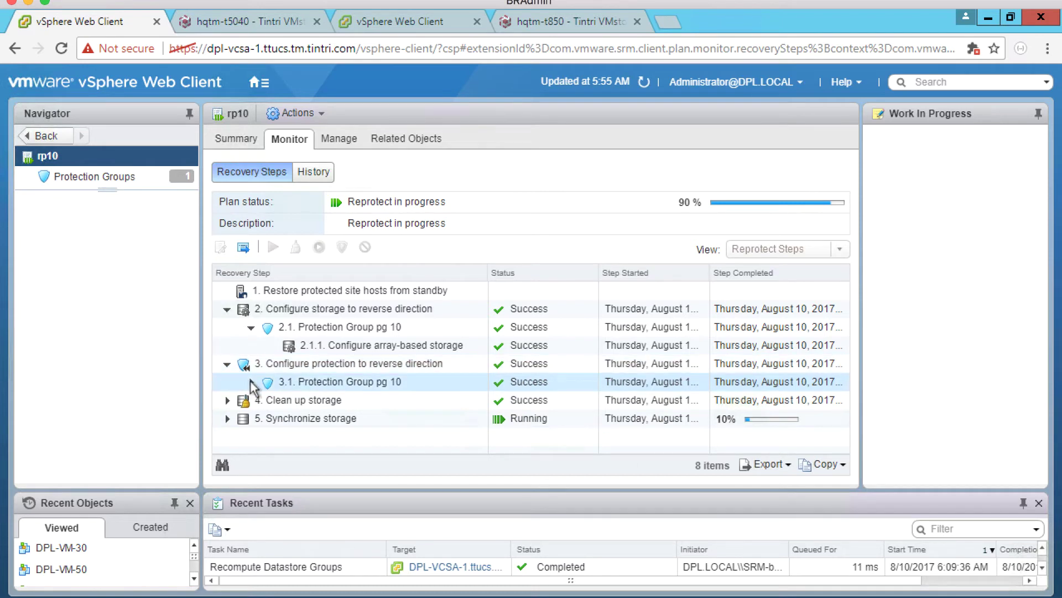
click(252, 382)
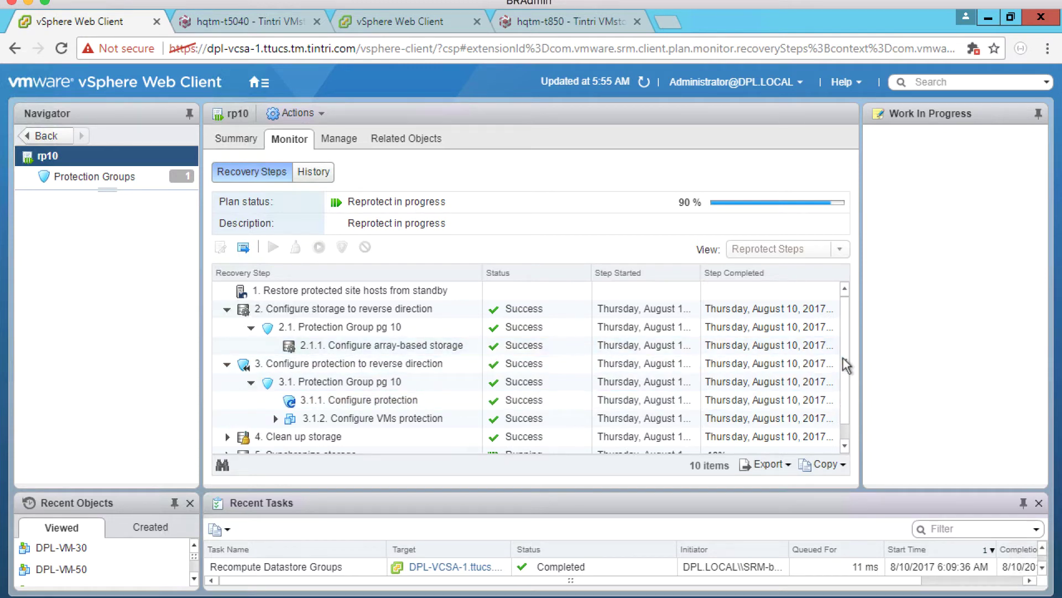
scroll(846, 409, down, 1)
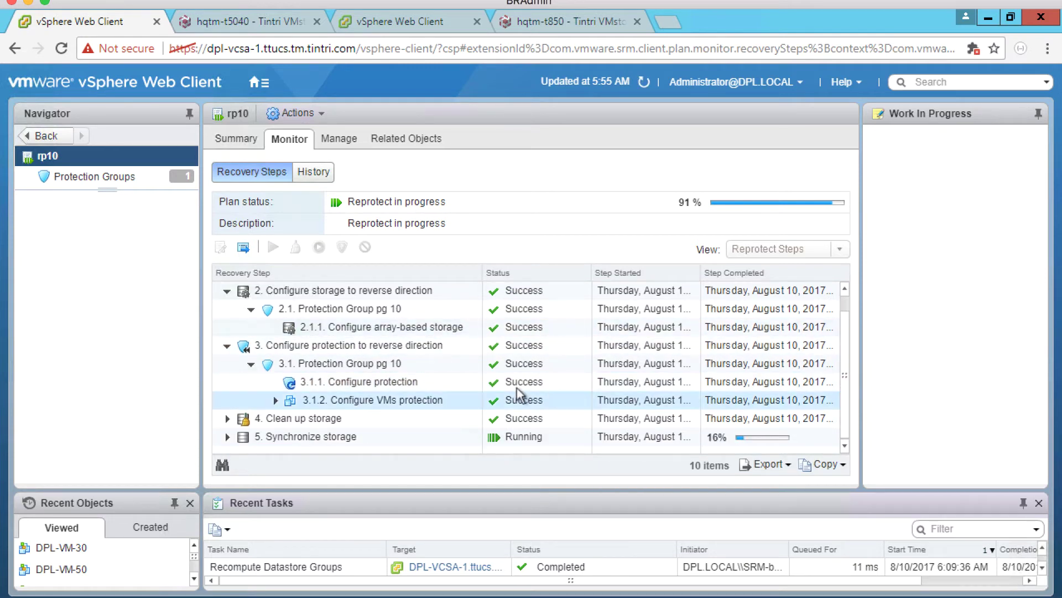
click(226, 436)
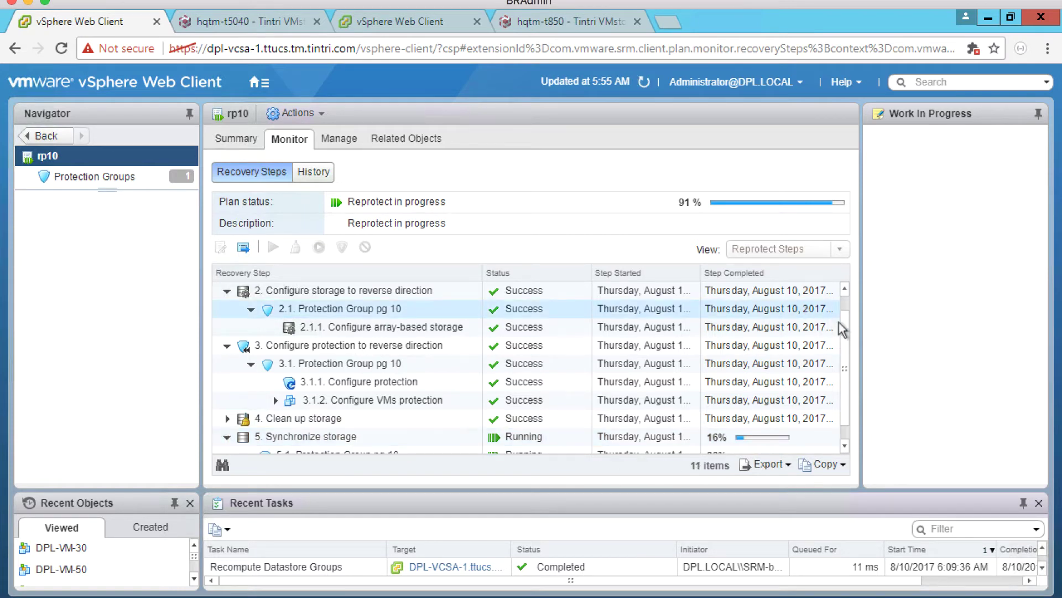
scroll(849, 380, down, 1)
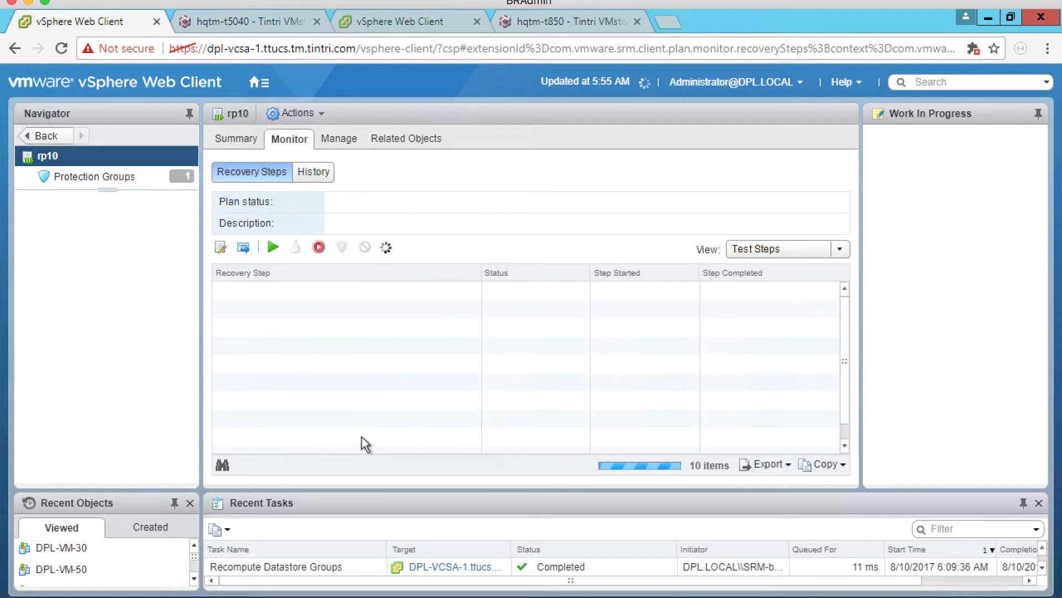
Return to Site Recovery and open the list of recovery plans to check rp10's status and protected site
click(256, 82)
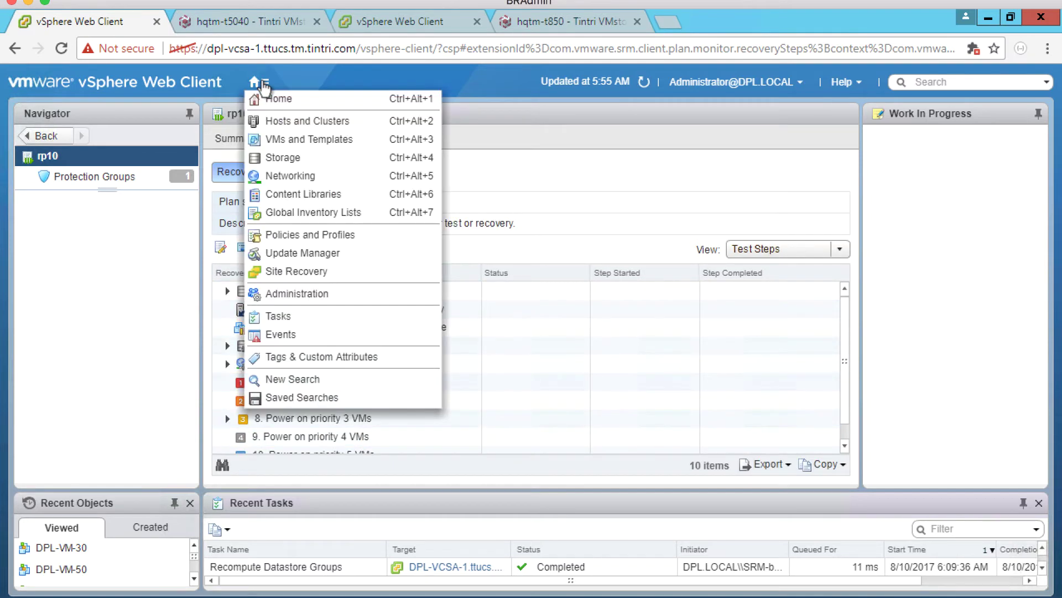
click(284, 271)
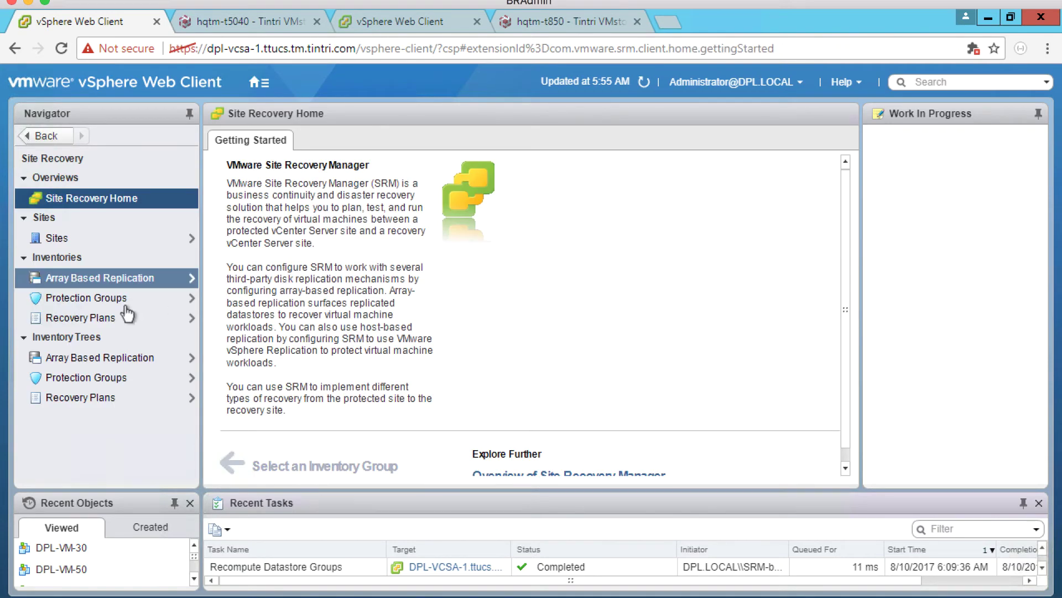
click(113, 319)
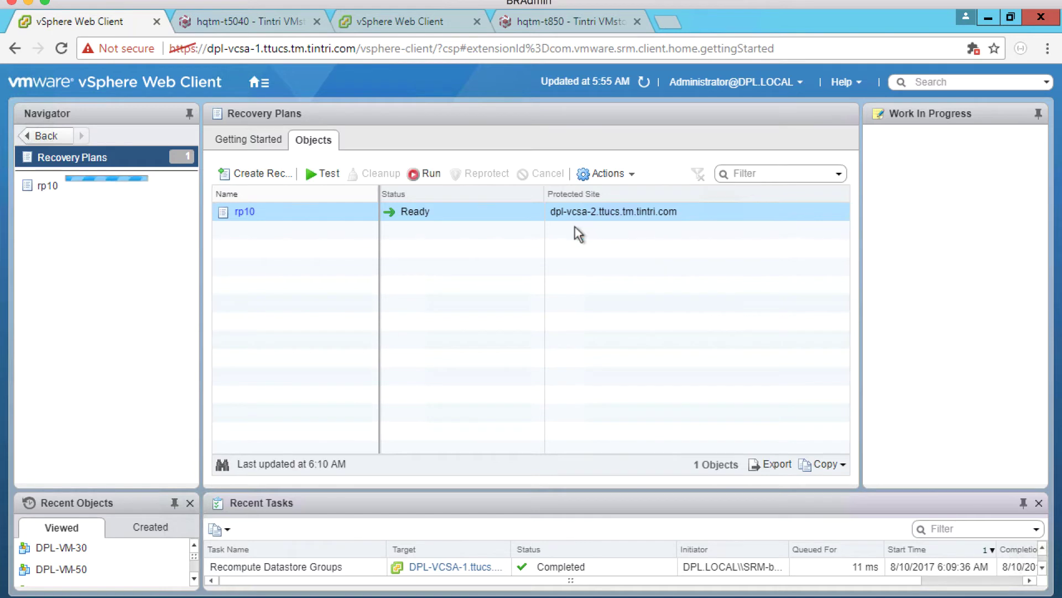
Switch to the hqtm-t5040 Tintri VMstore, refresh its list of VMs and inspect the DPL-VM-10 entries
click(267, 24)
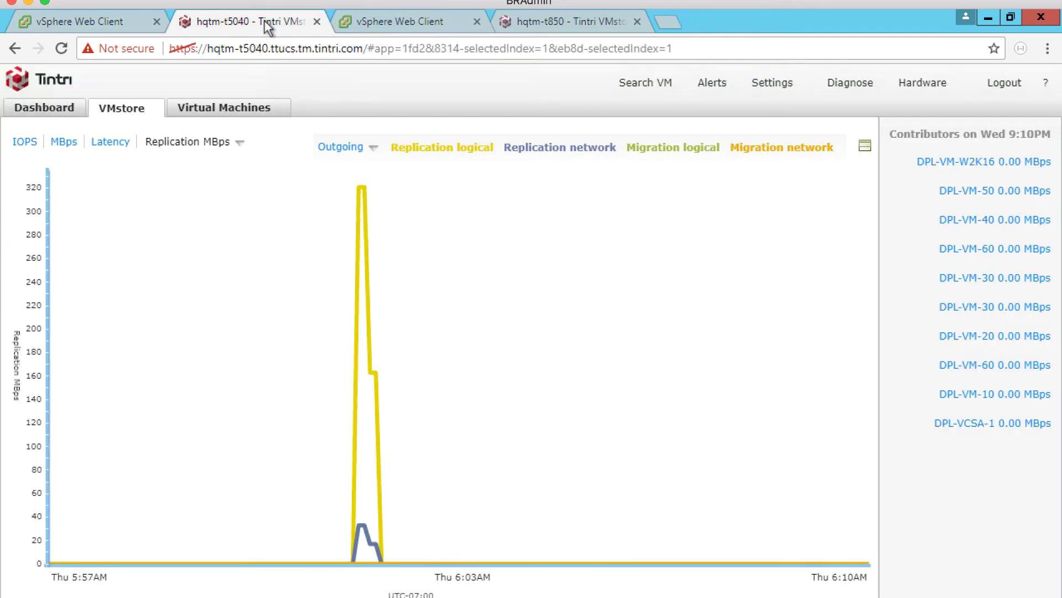
click(224, 109)
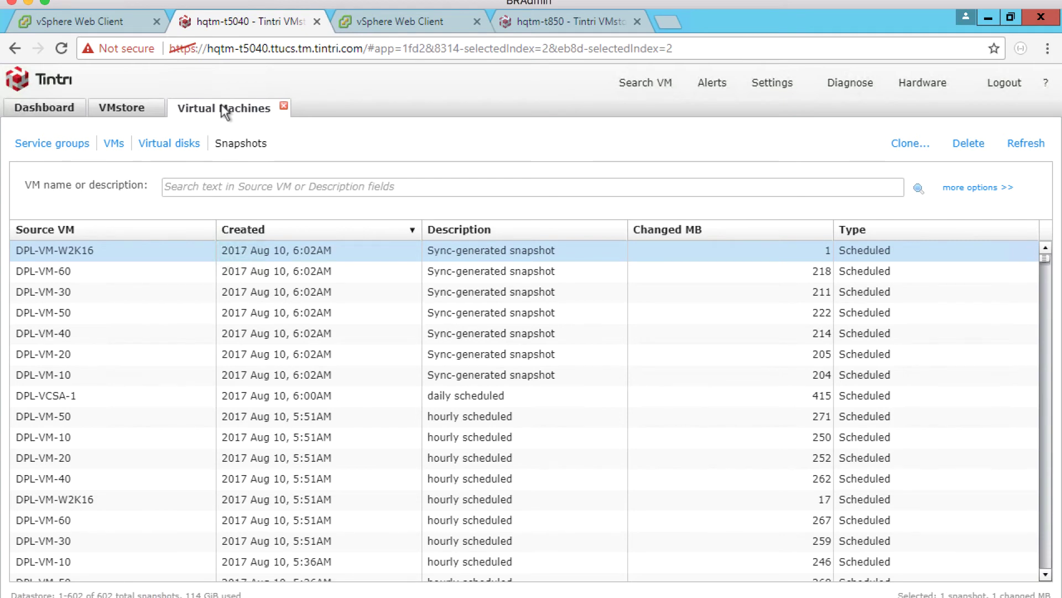
click(114, 144)
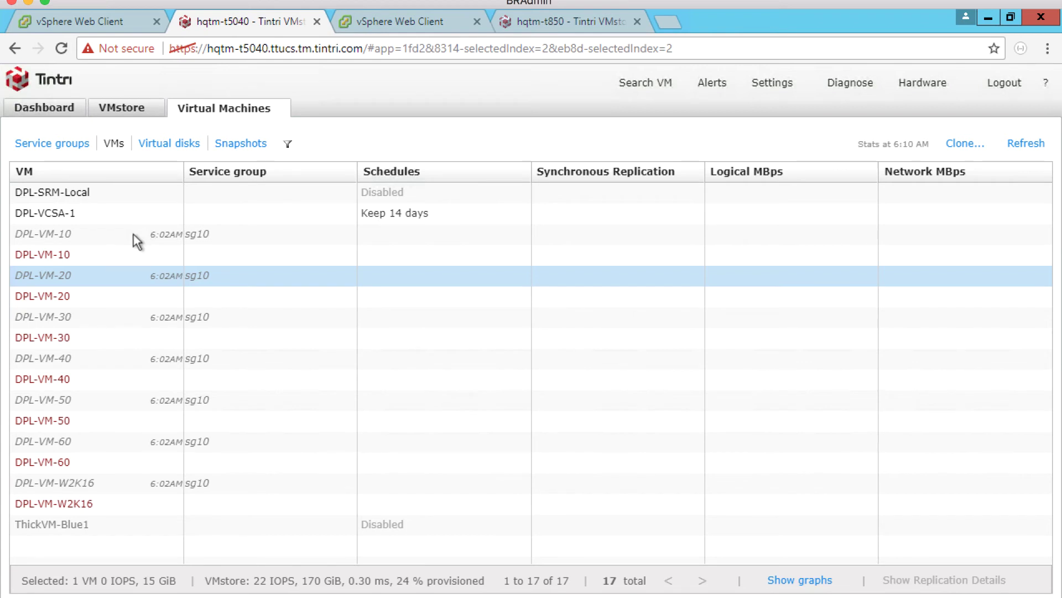
mouse_move(59, 253)
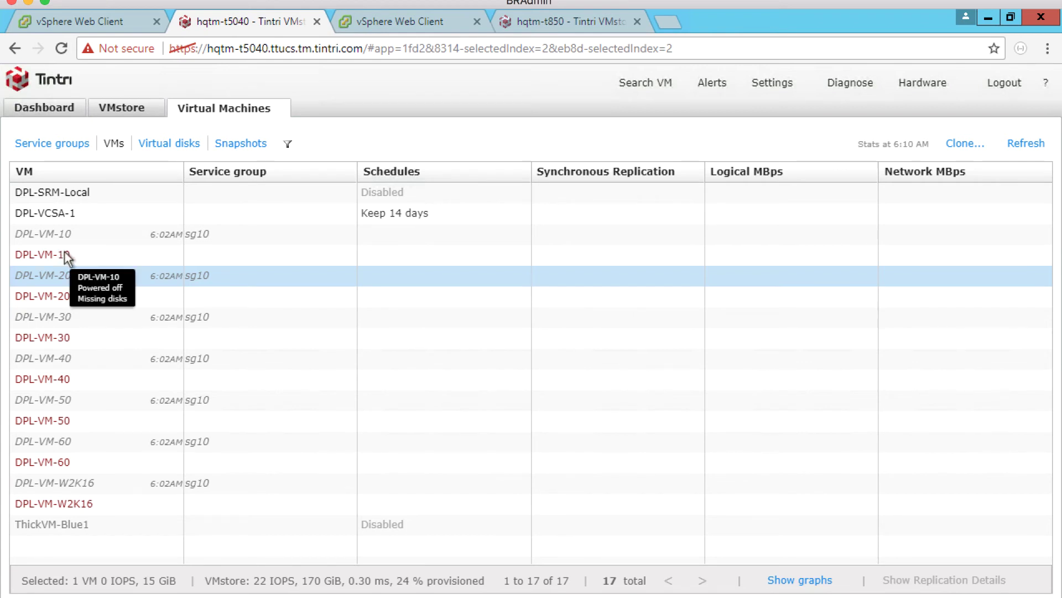
click(1032, 145)
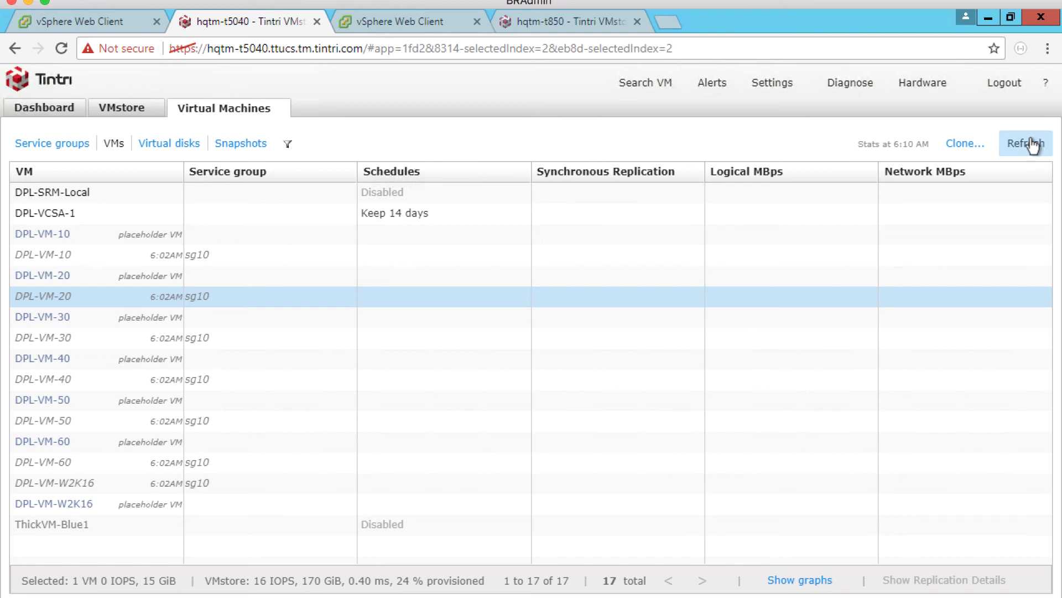
click(146, 237)
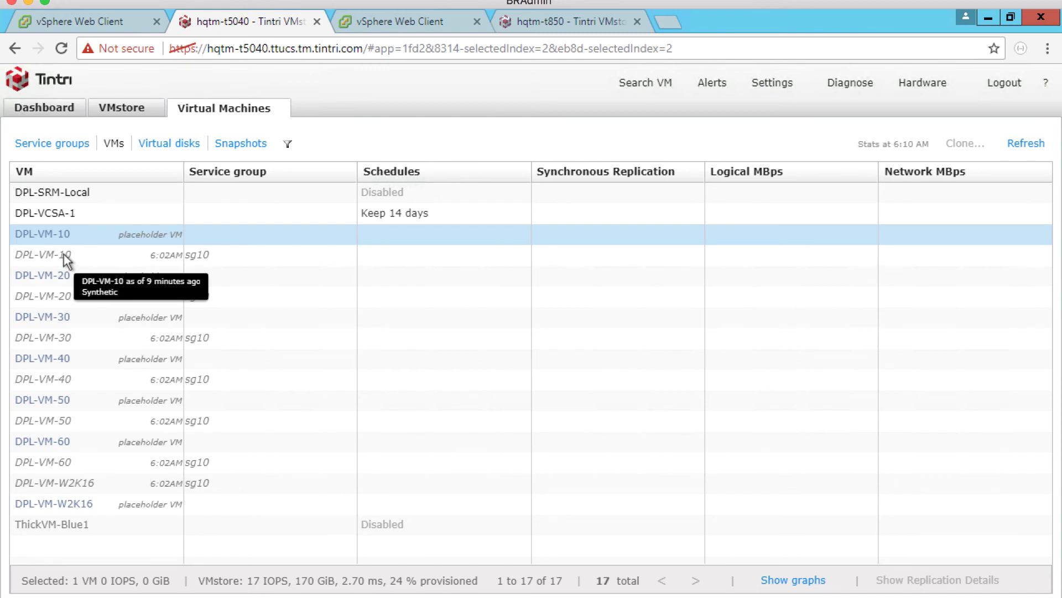
Show the service groups on hqtm-t5040, widen the Name column and check the source and state of sg10
click(56, 148)
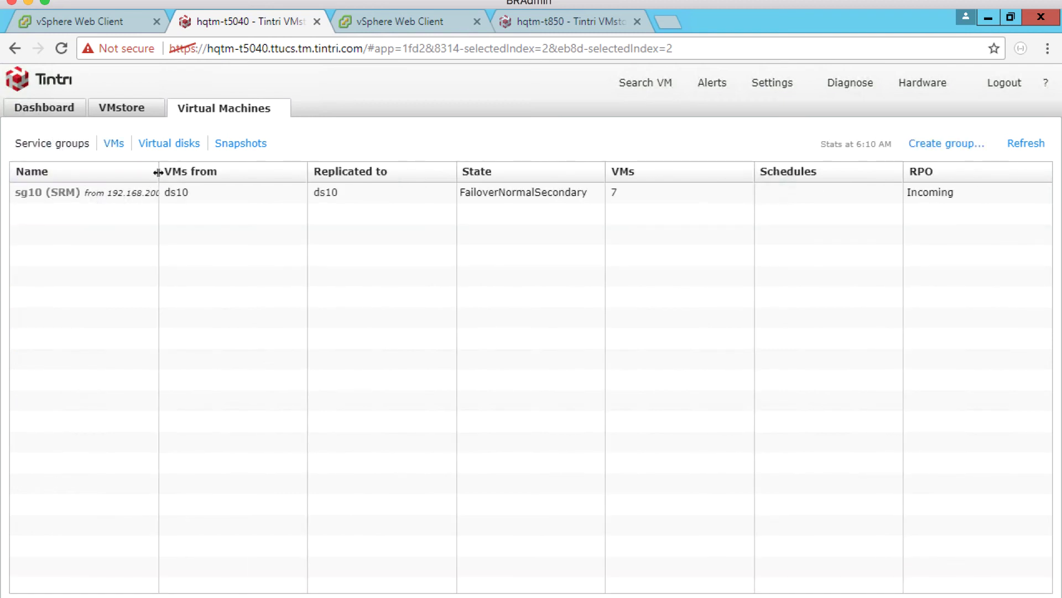
drag(160, 173, 184, 172)
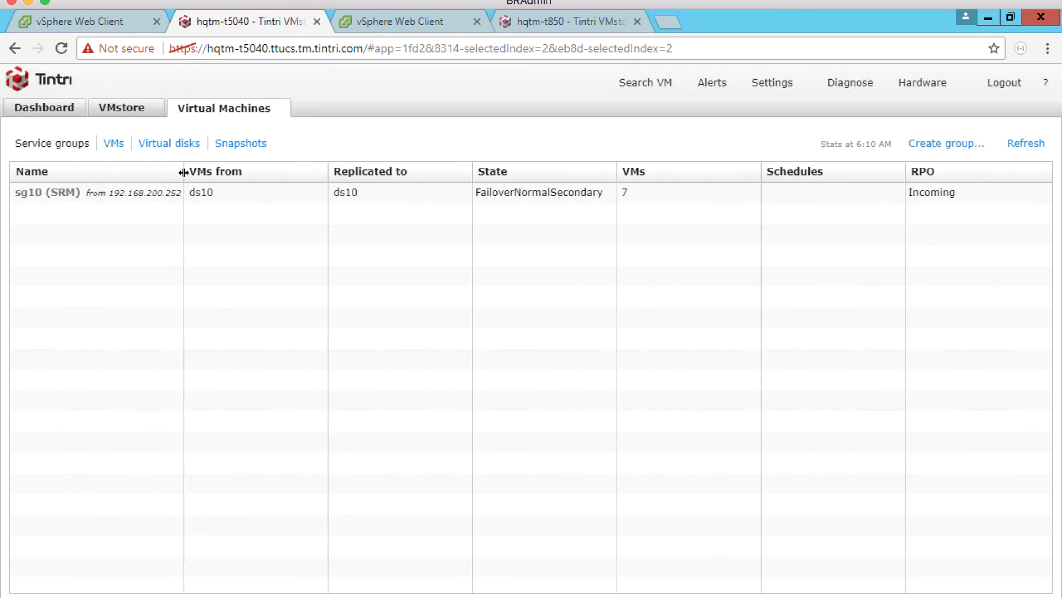
click(152, 191)
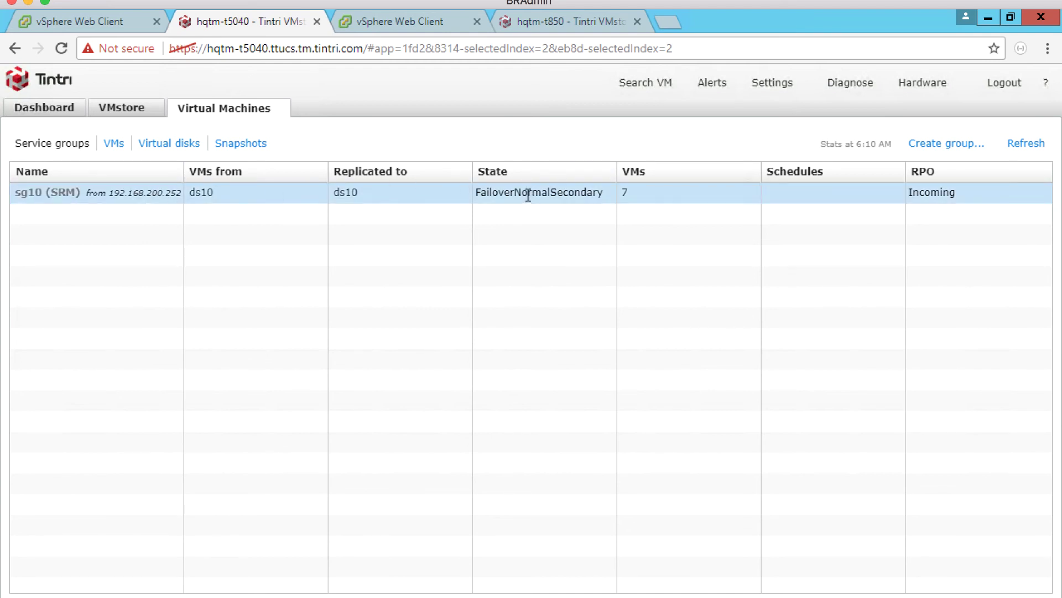
Switch to the hqtm-t850 Tintri VMstore and check sg10's state, plus the service group and schedules of its VMs
click(540, 19)
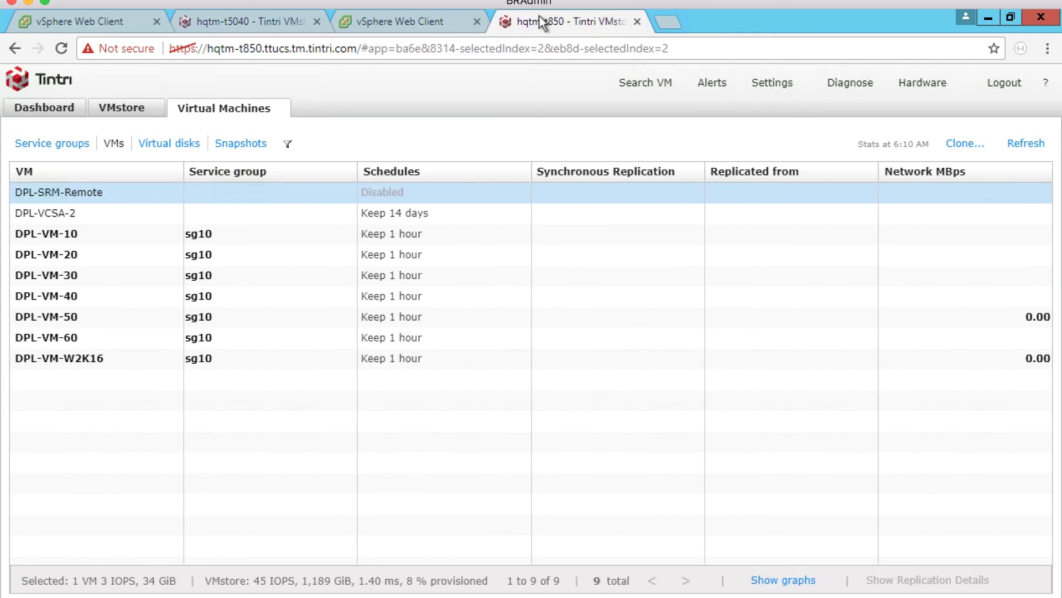
click(60, 145)
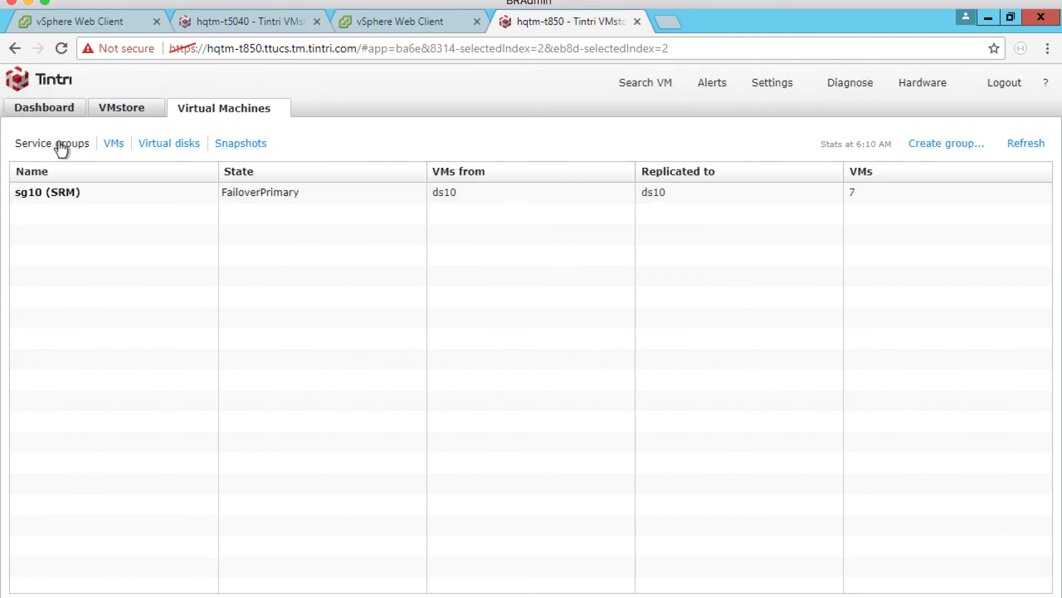
click(136, 195)
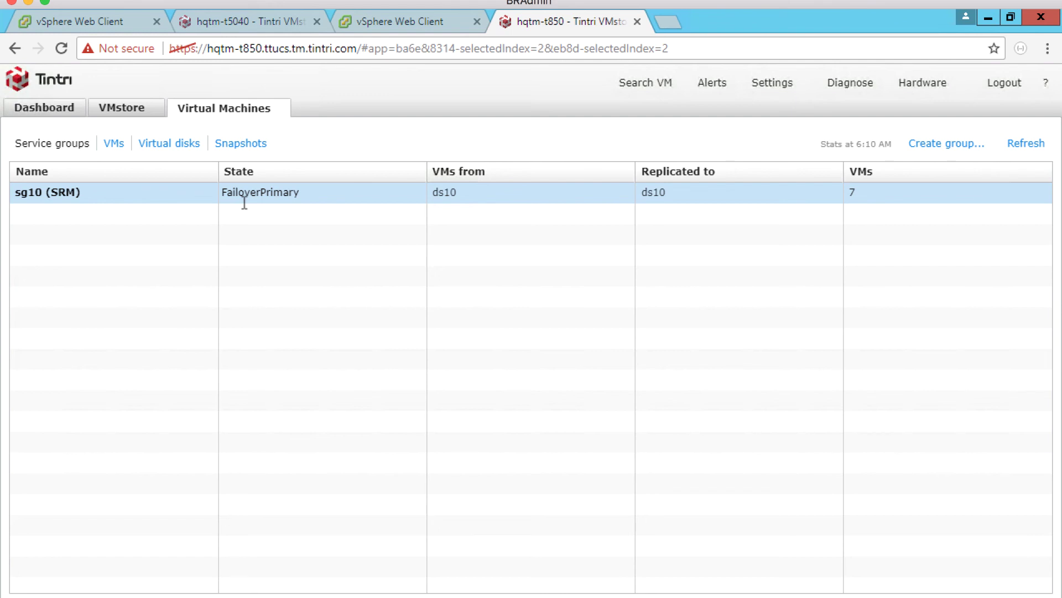
click(112, 145)
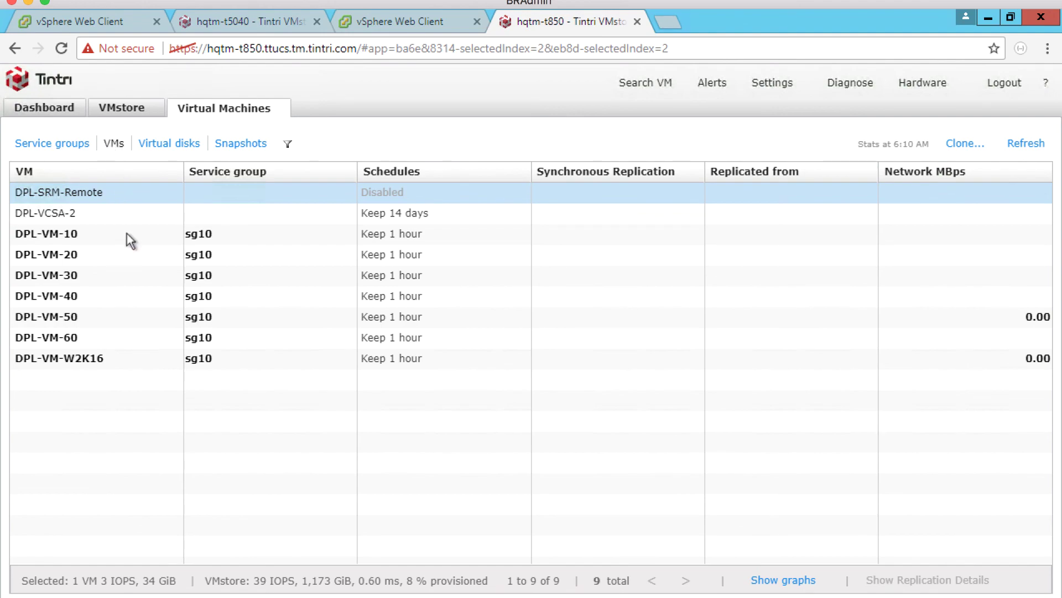